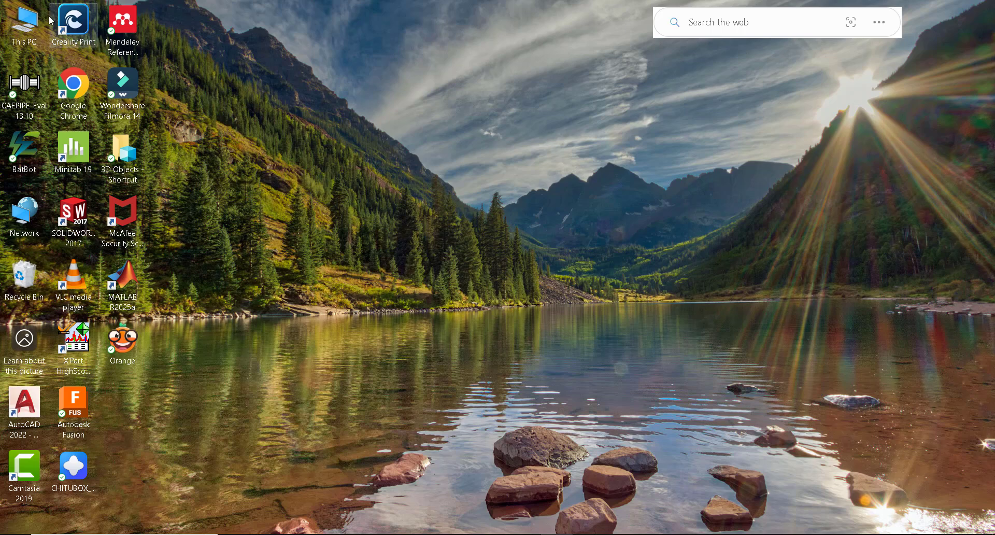
Step: Launch CAEPIPE-Evaluation 13.10 to check its evaluation status, and dismiss the startup message
left_click(29, 95)
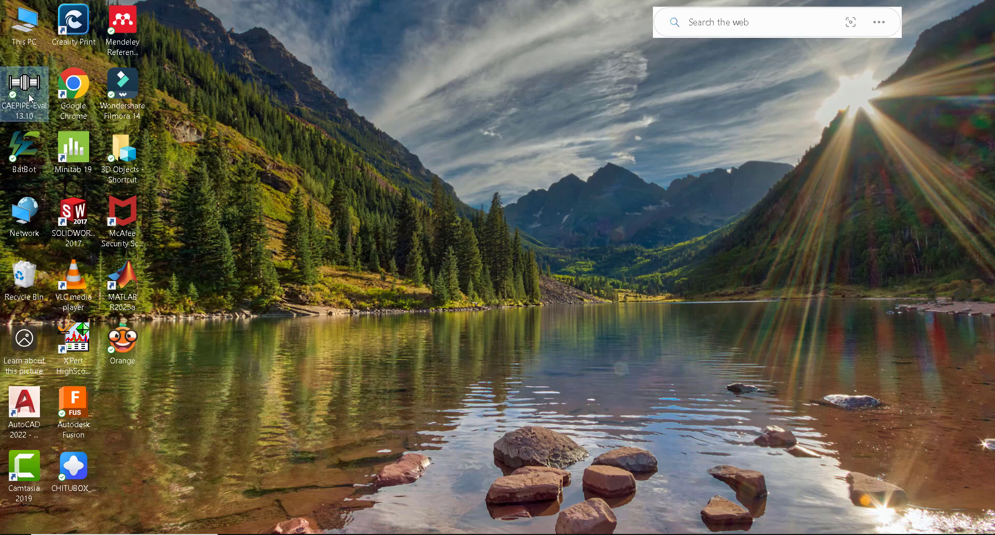
double_click(29, 95)
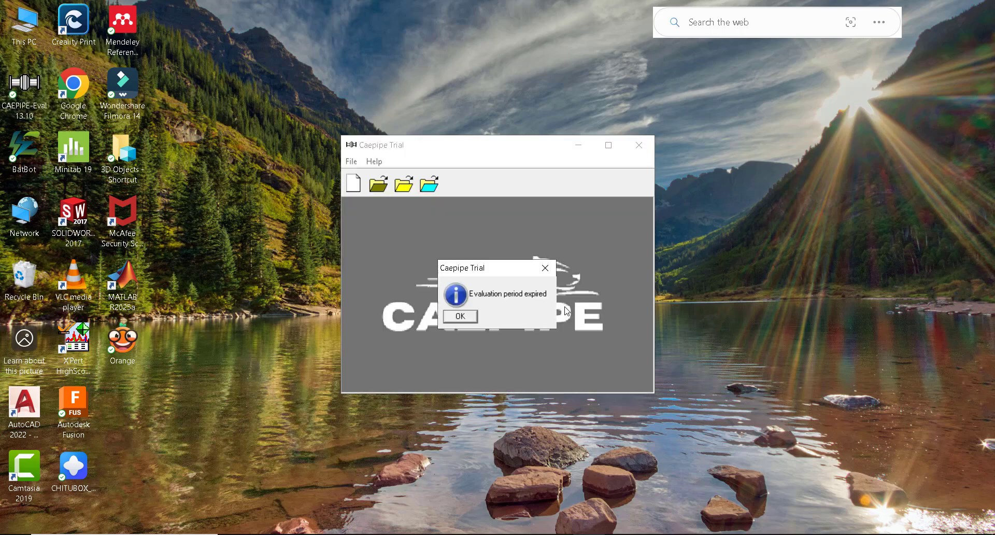
left_click(461, 317)
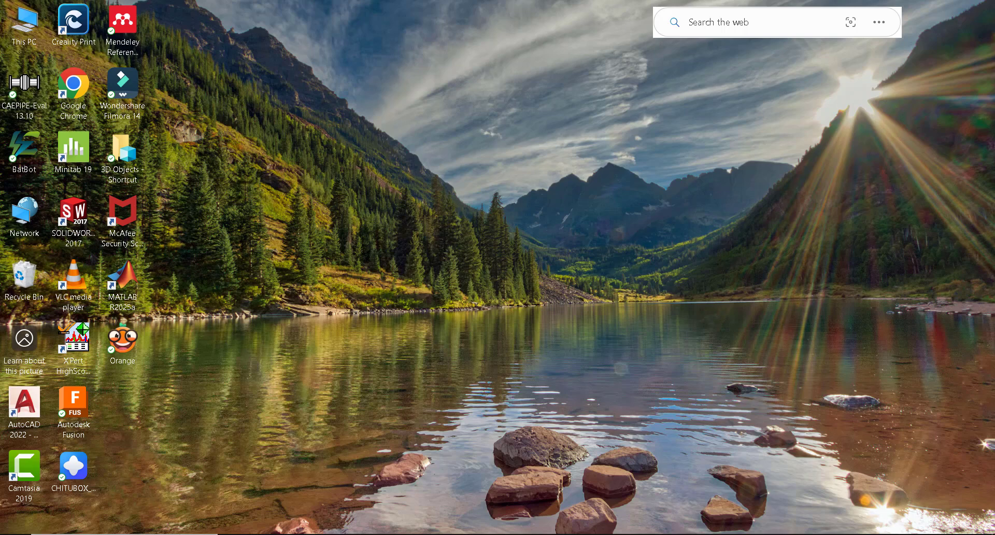
Step: Open Registry Editor by running regedit from the Windows Run dialog
key("super")
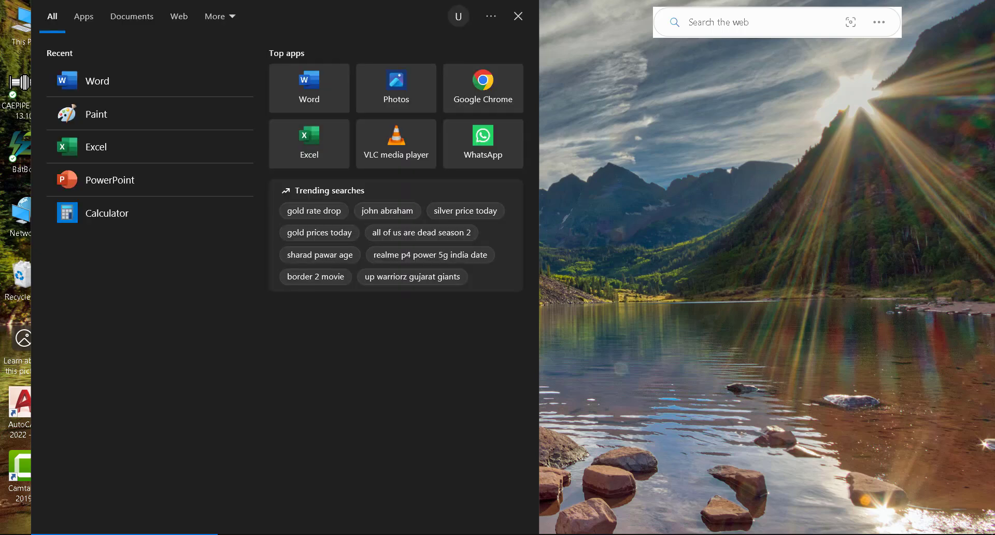
type("run")
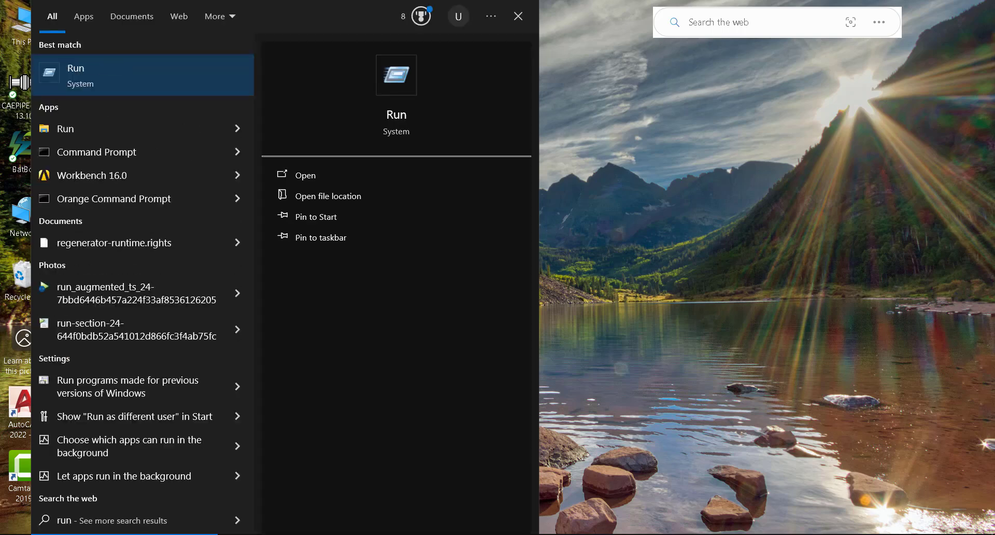
key("Return")
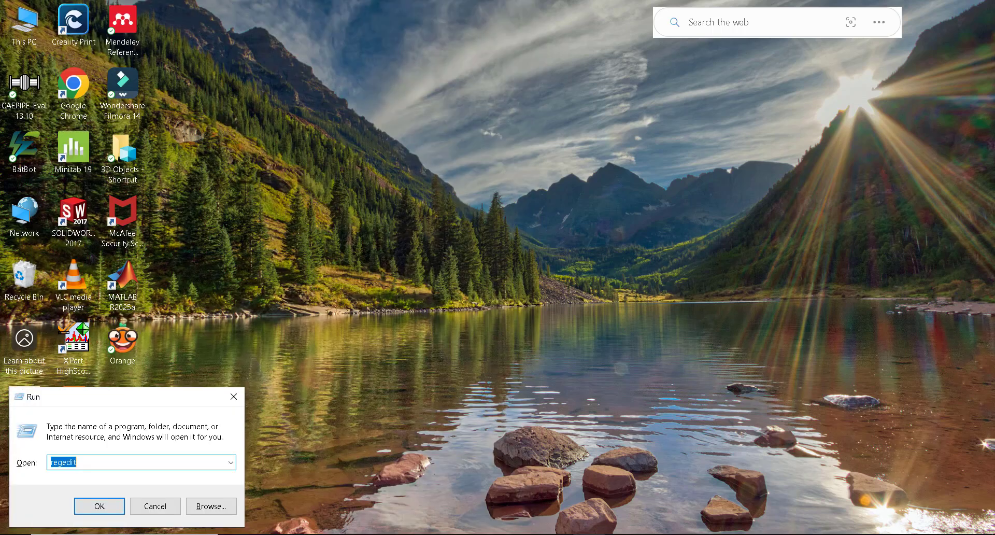
left_click(102, 461)
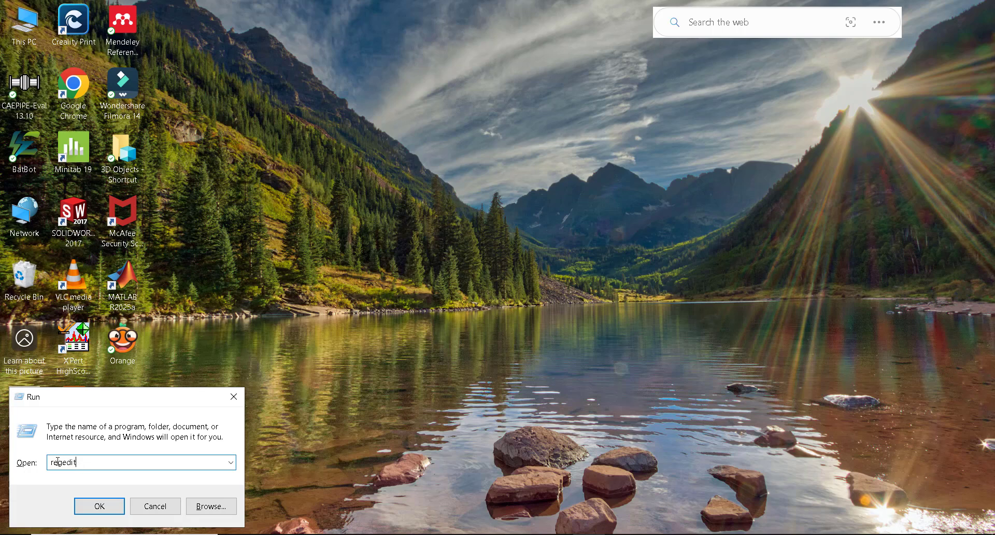
left_click(100, 508)
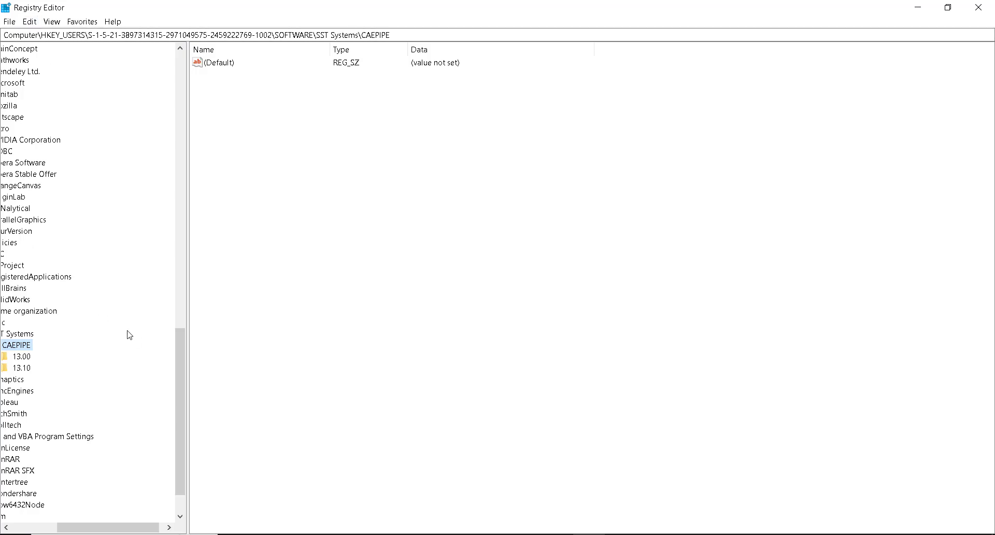
Step: Delete the SST Systems registry key with all its CAEPIPE subkeys from the user's SOFTWARE branch
left_click_drag(111, 527, 84, 529)
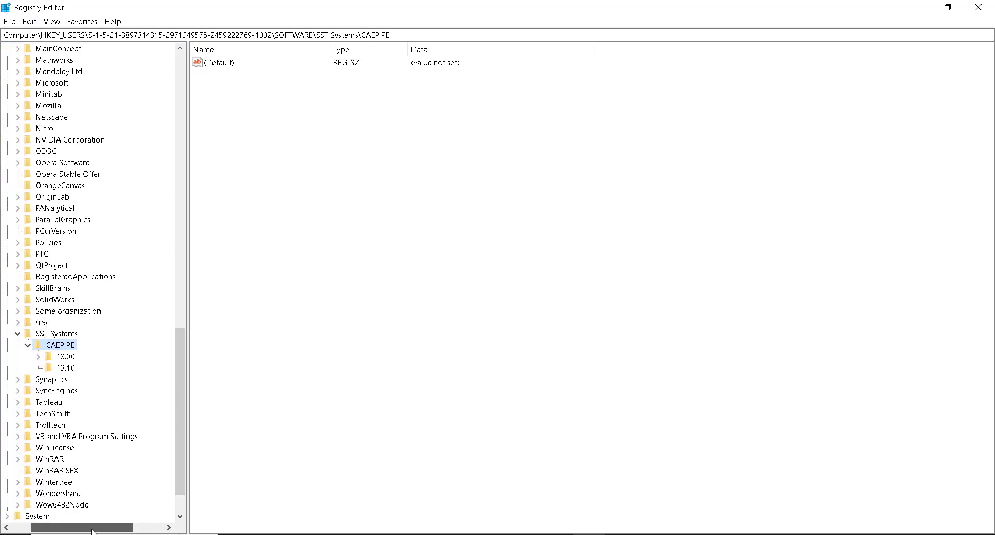
left_click(38, 334)
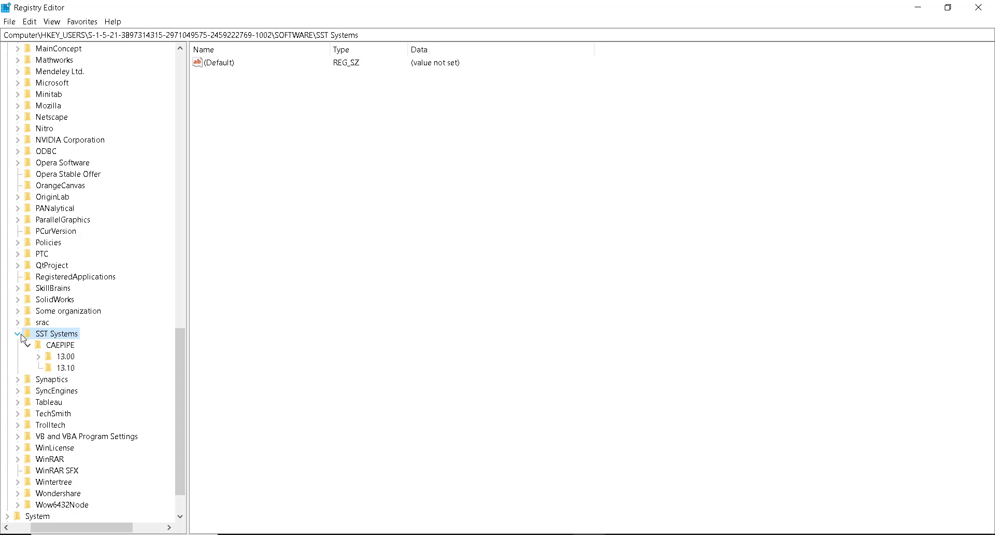
right_click(33, 336)
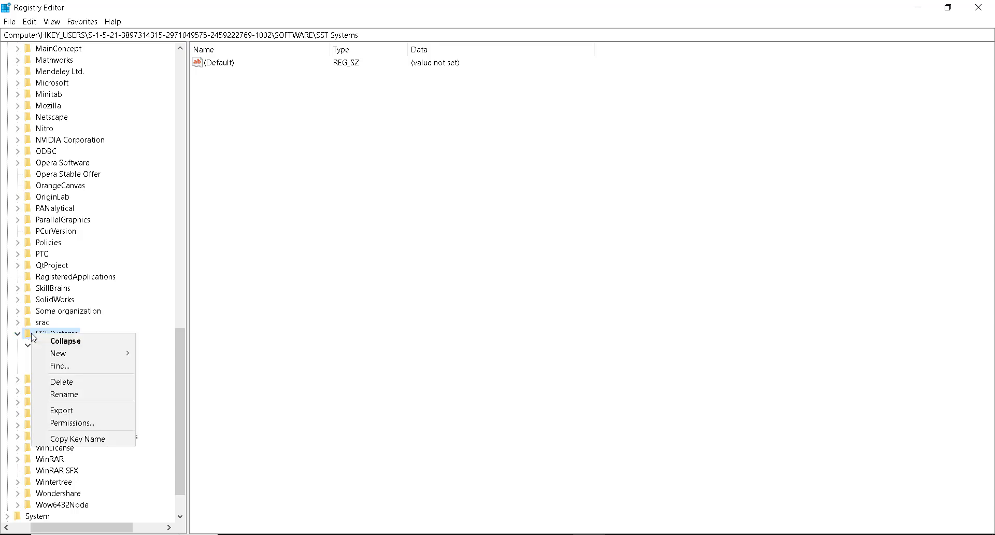
left_click(73, 384)
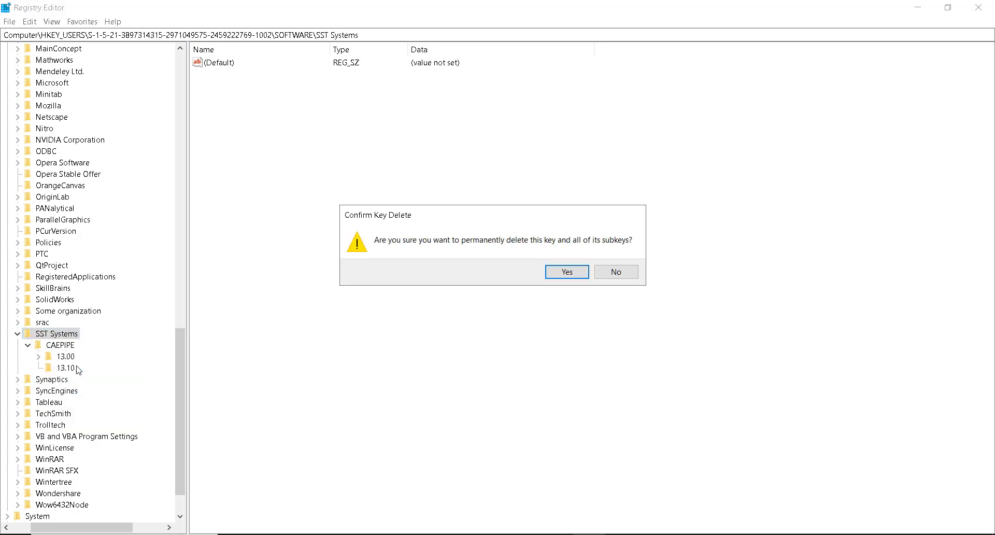
left_click(569, 274)
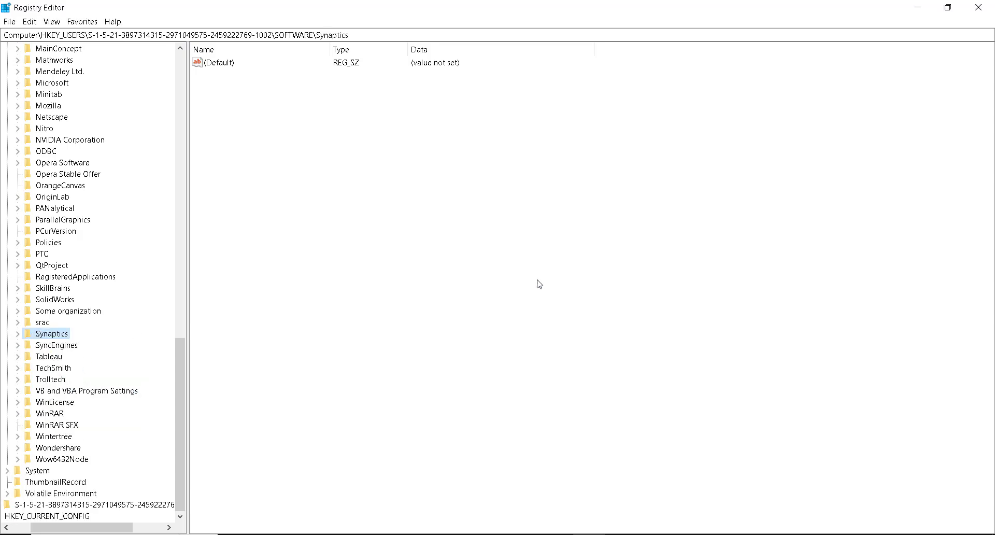
Step: Search the registry keys, values and data for SST, matching the whole string only, and dismiss the search message
left_click(26, 25)
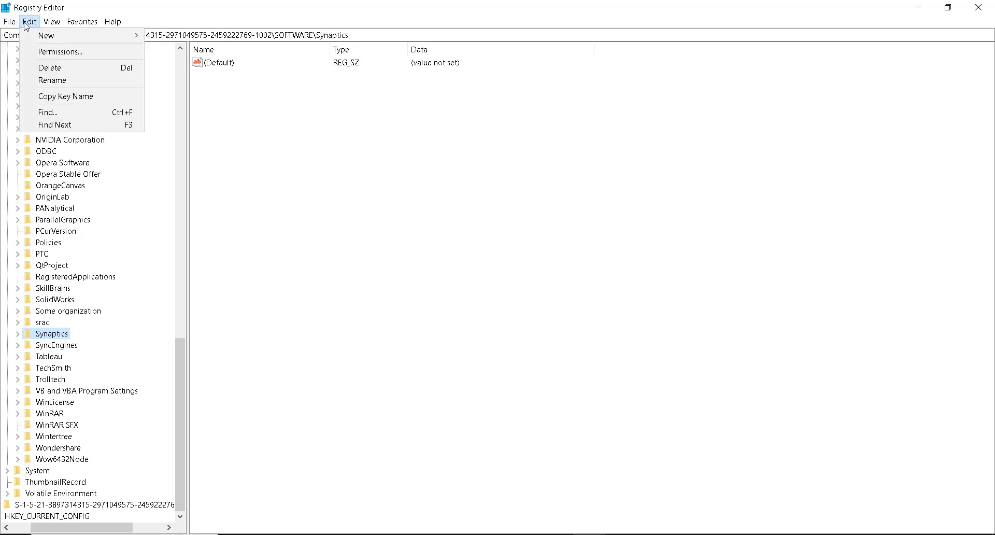
left_click(67, 116)
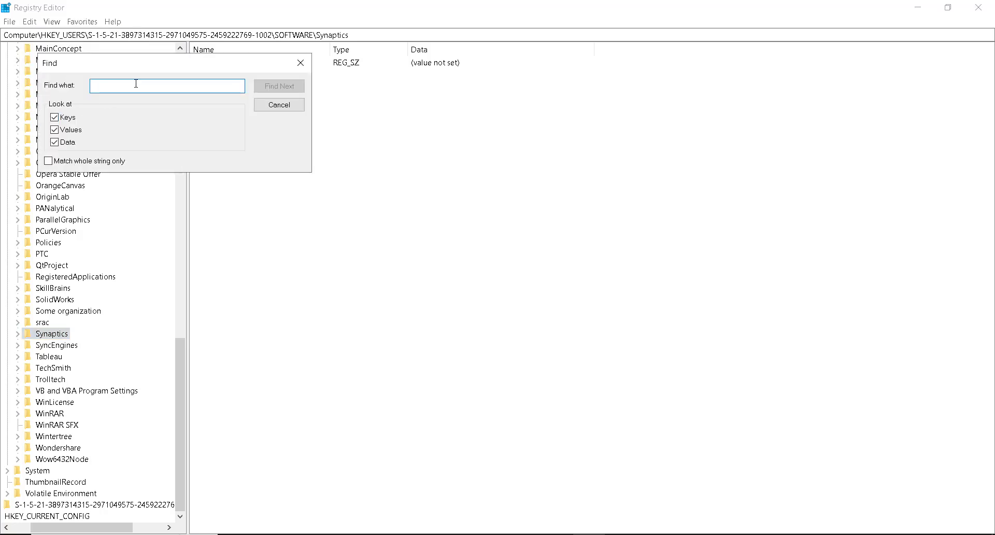
type("SS")
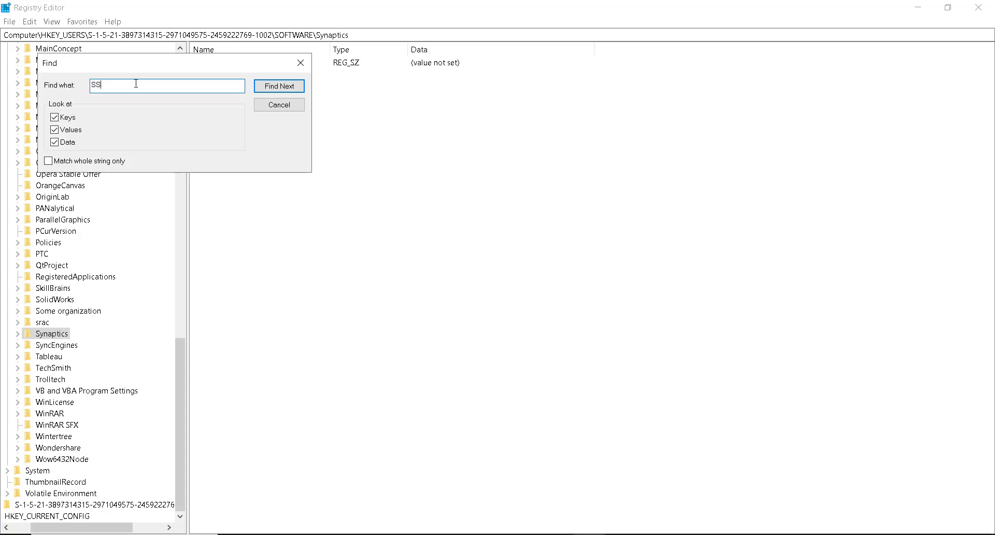
type("T")
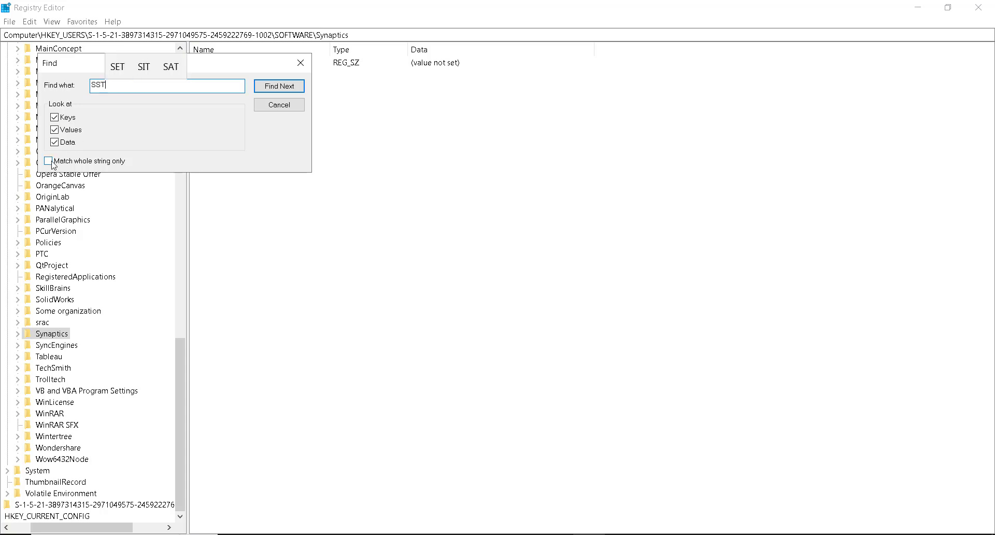
left_click(283, 89)
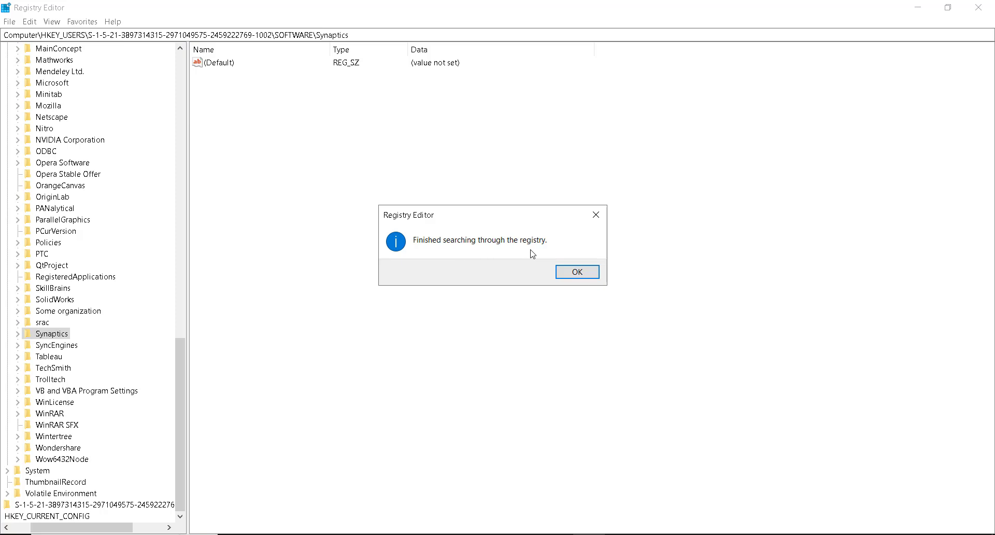
left_click(577, 272)
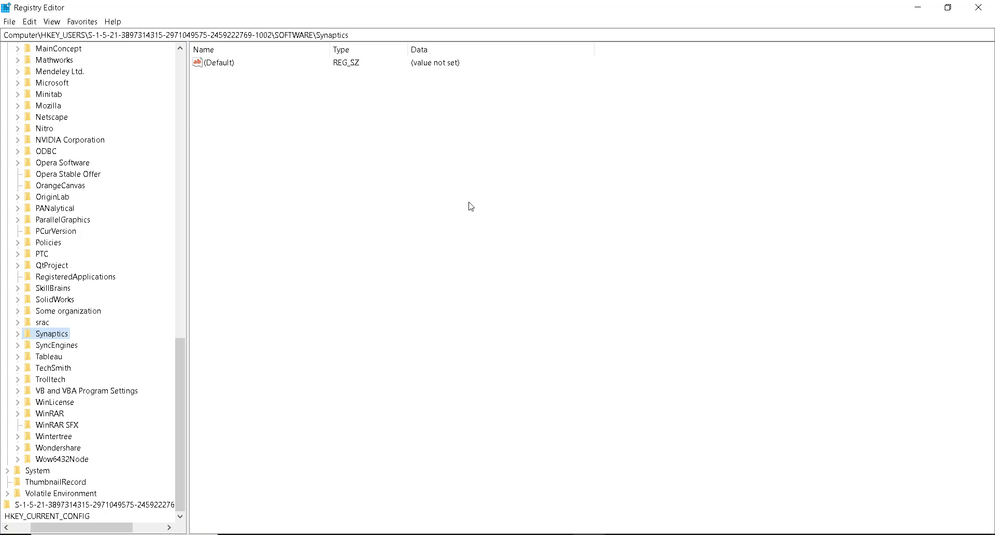
Step: Search the registry for the whole string CAEPIPE, dismiss the search message and close Registry Editor
left_click(31, 21)
left_click(67, 113)
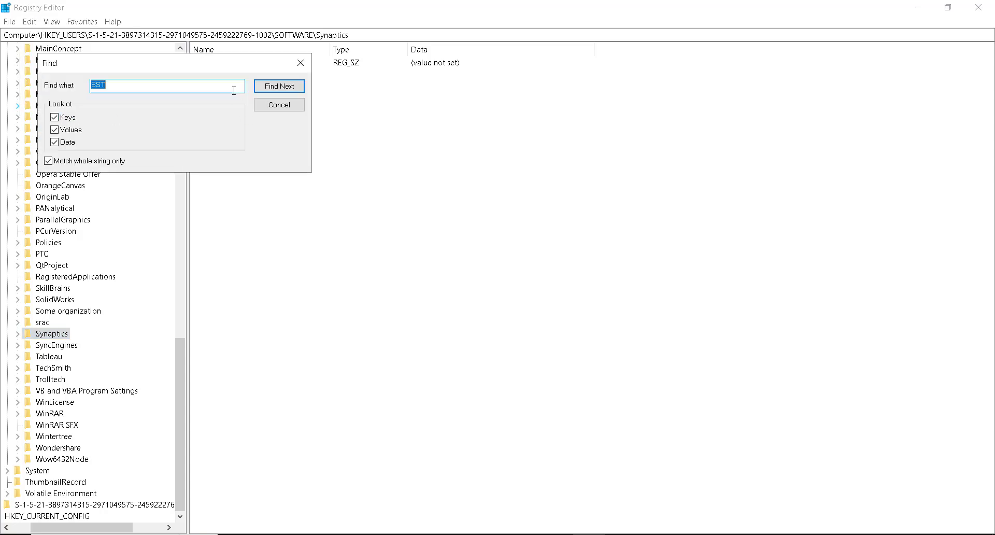
type("CAE")
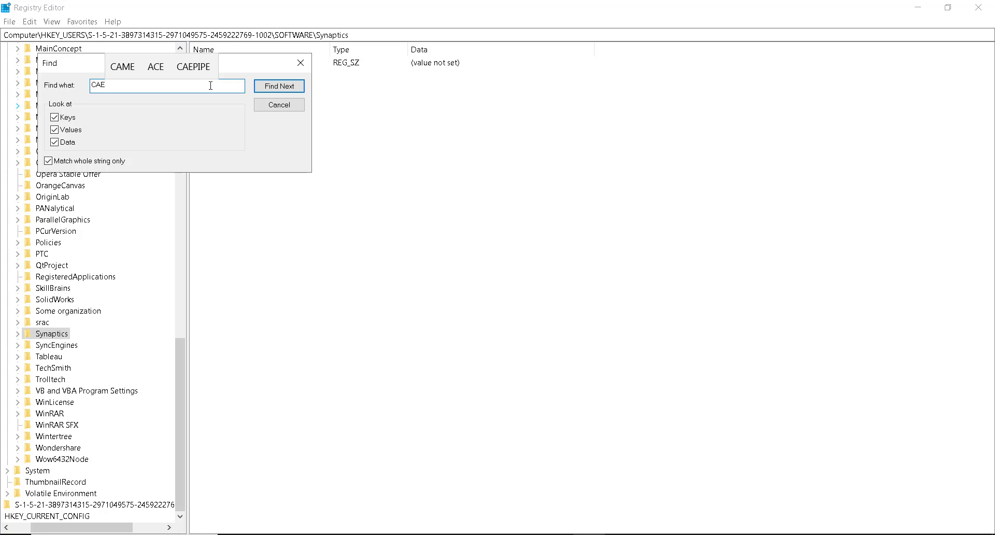
type("PI")
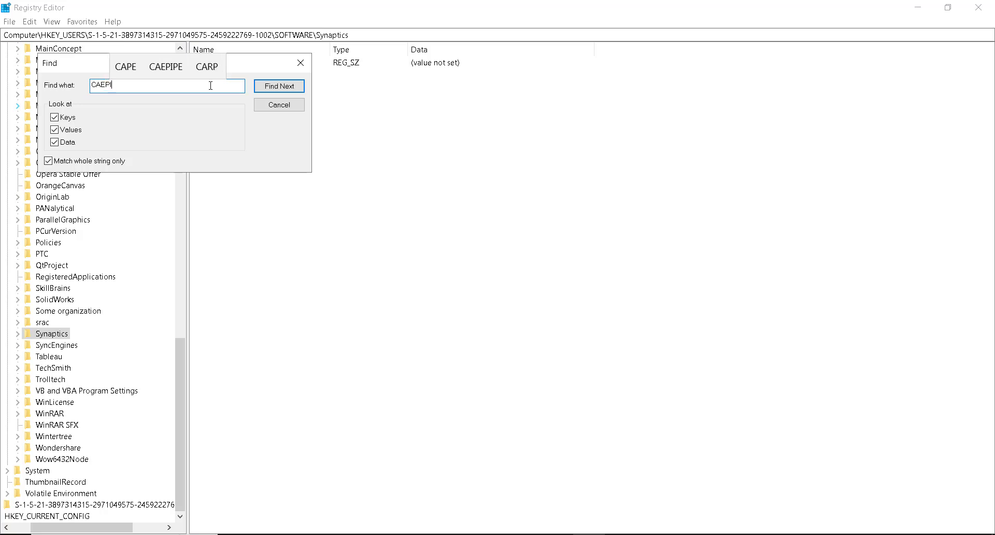
type("PE")
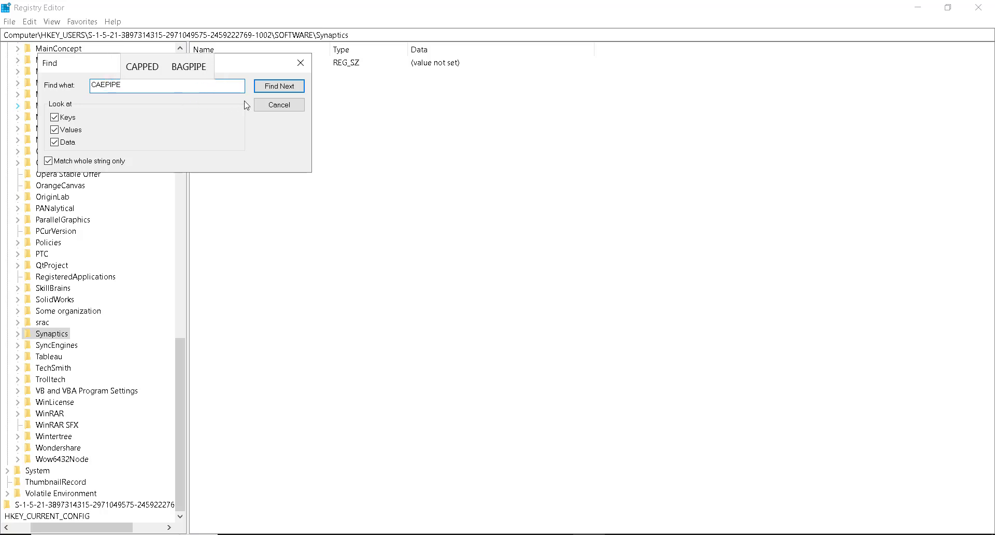
left_click(262, 89)
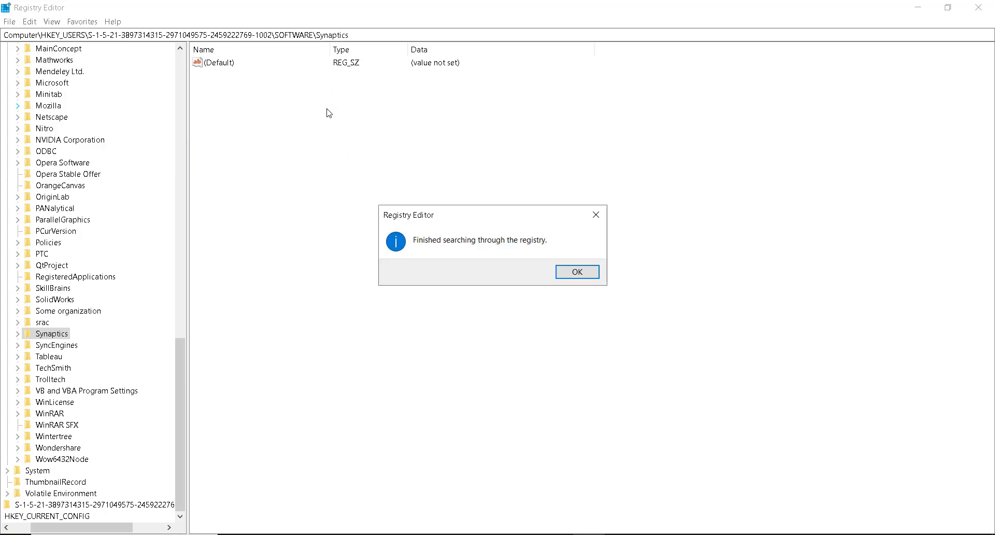
left_click(571, 275)
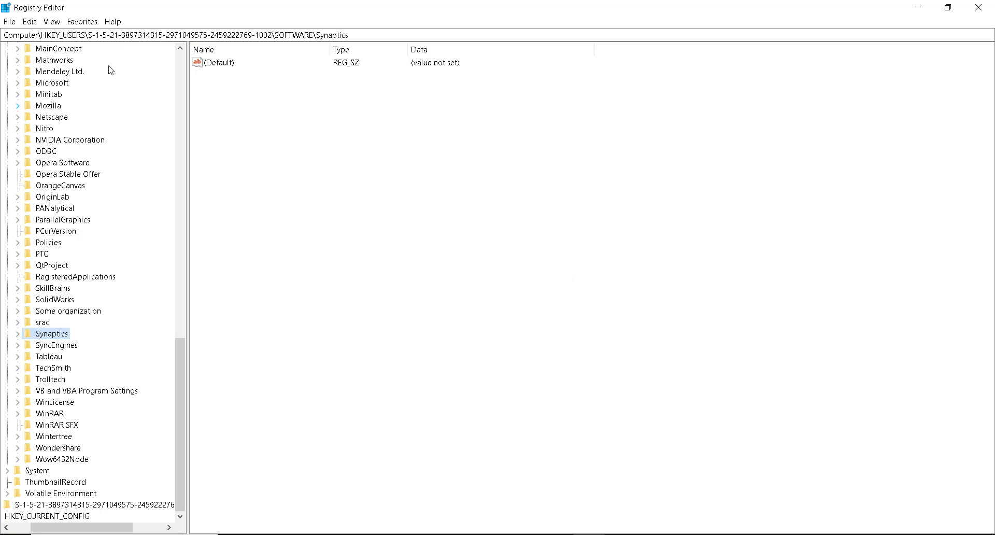
left_click(989, 8)
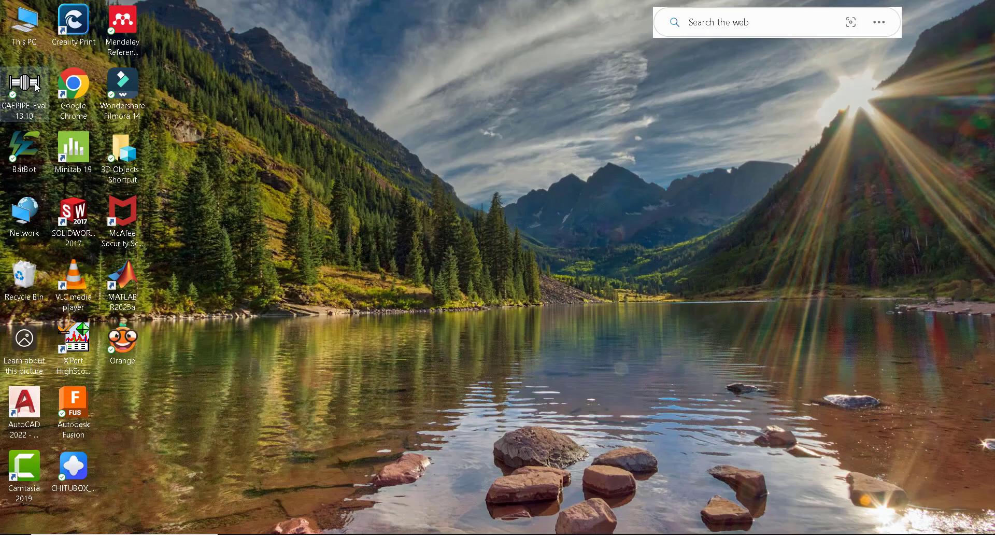
Step: Open the Windows Control Panel and go to Programs and Features
left_click(104, 534)
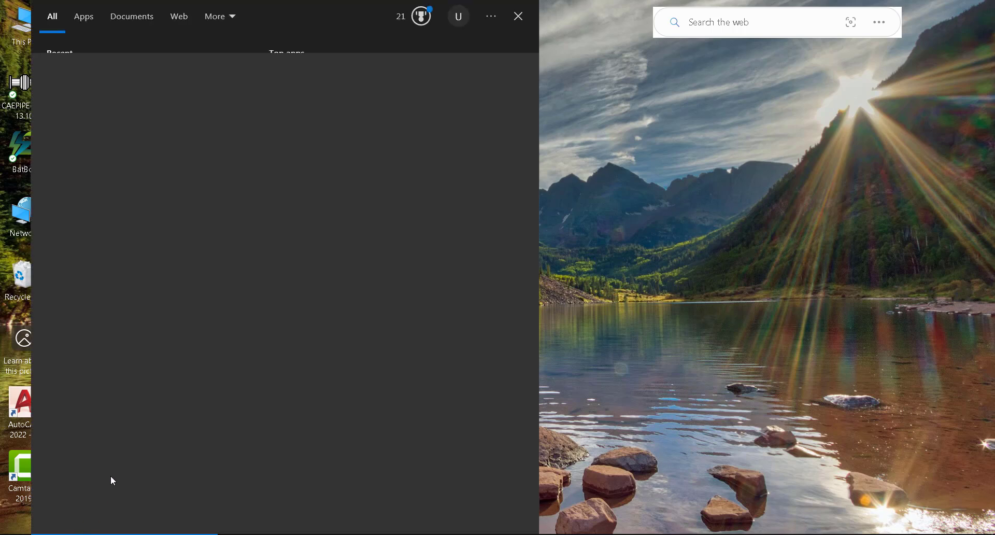
type("c")
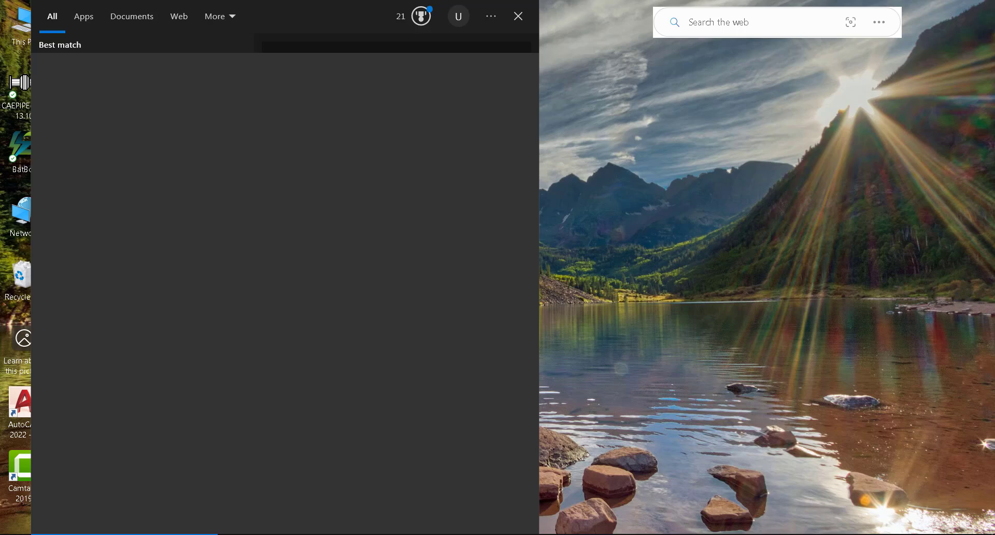
key("Return")
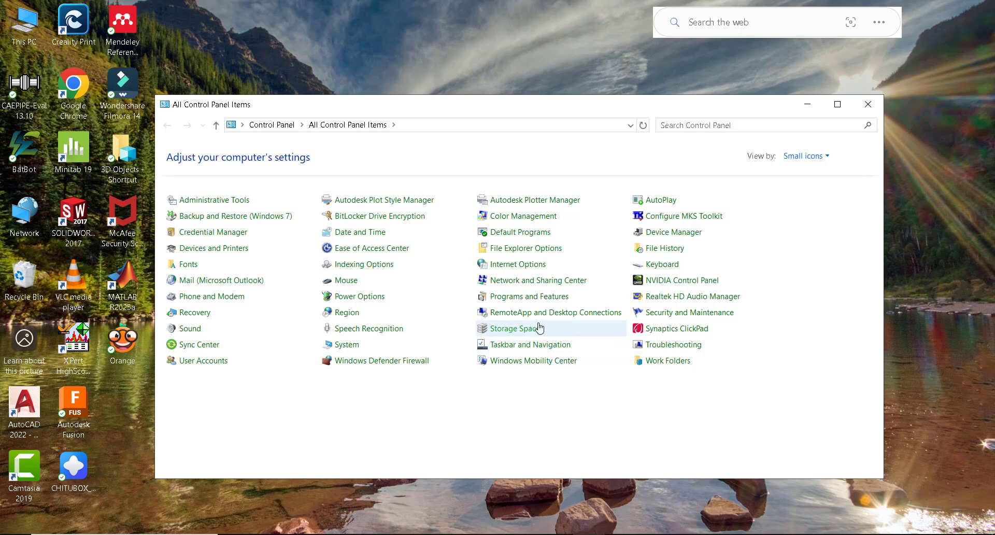
left_click(537, 299)
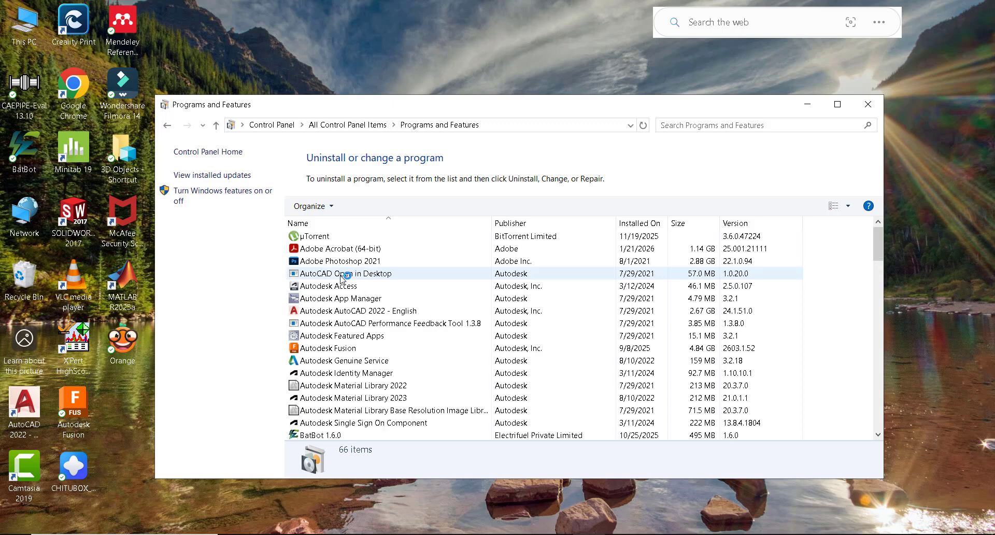
Step: Uninstall CAEPIPE-Evaluation 13.10 with all its components and close the completion message
left_click(343, 324)
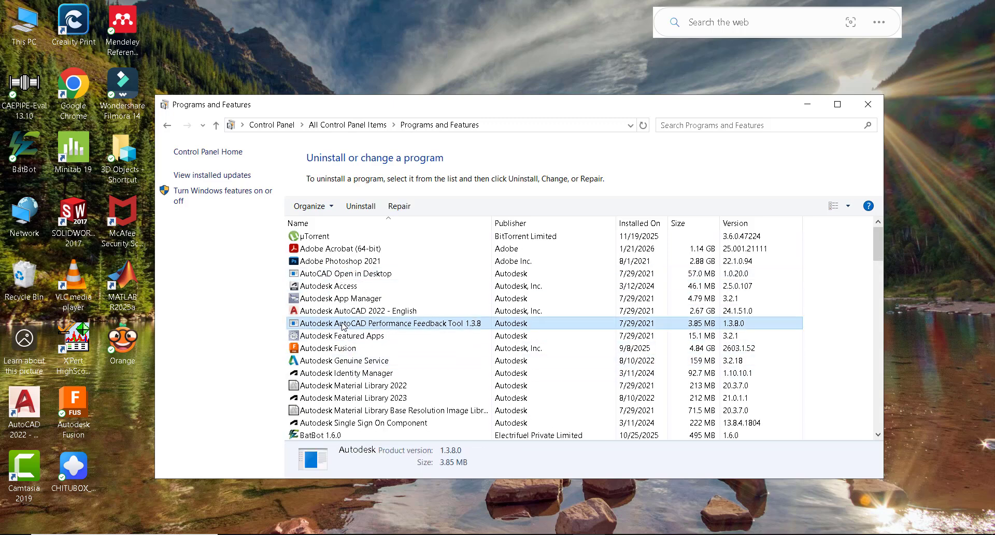
key("c")
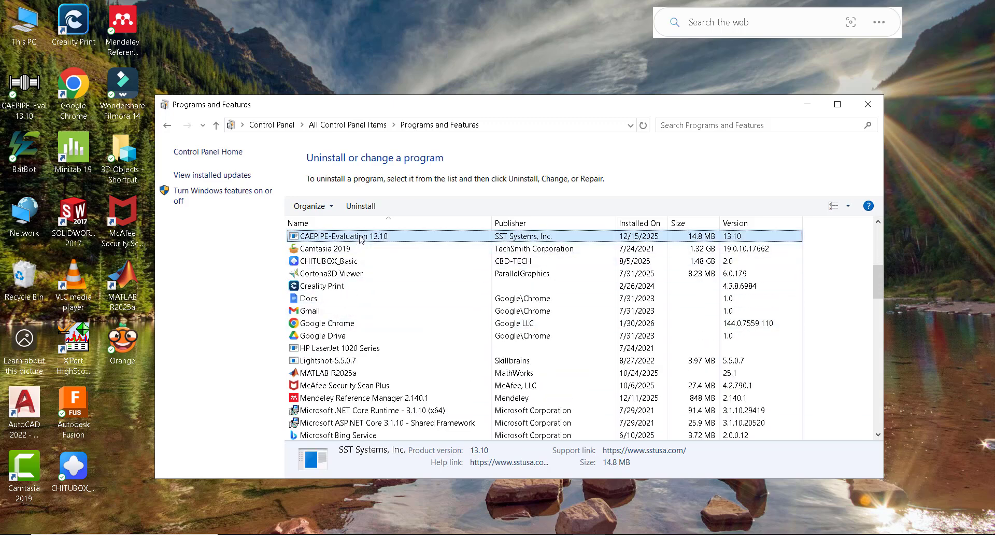
right_click(361, 239)
left_click(382, 247)
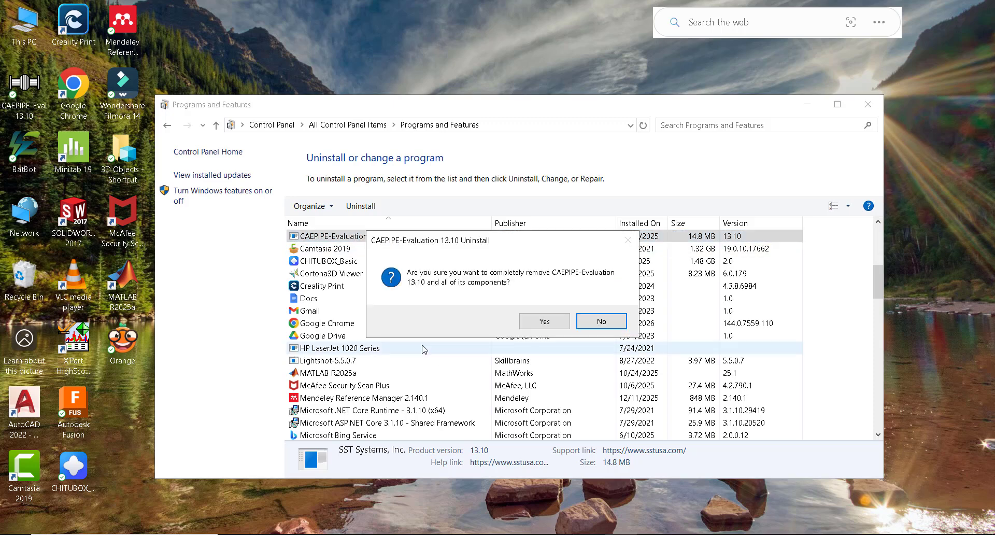
left_click(543, 319)
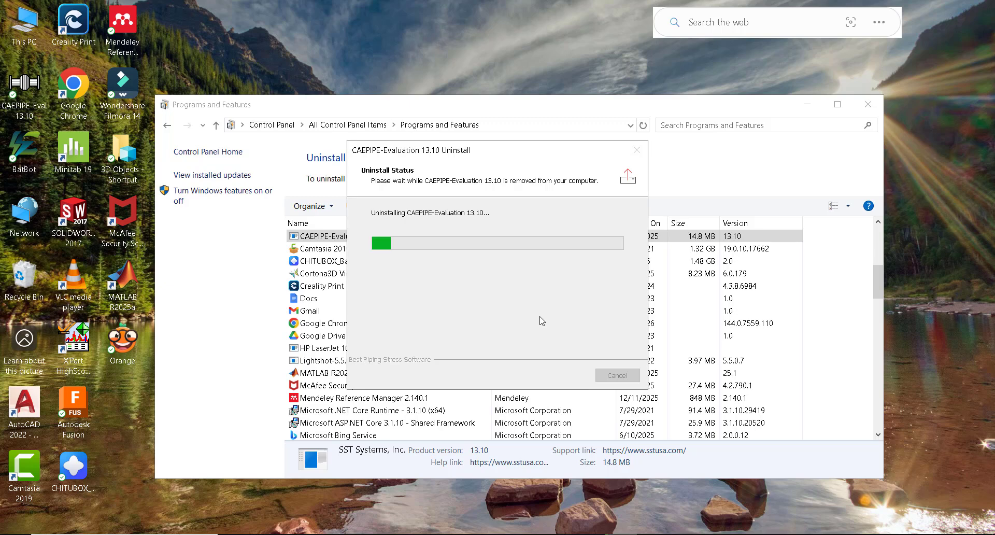
left_click(595, 323)
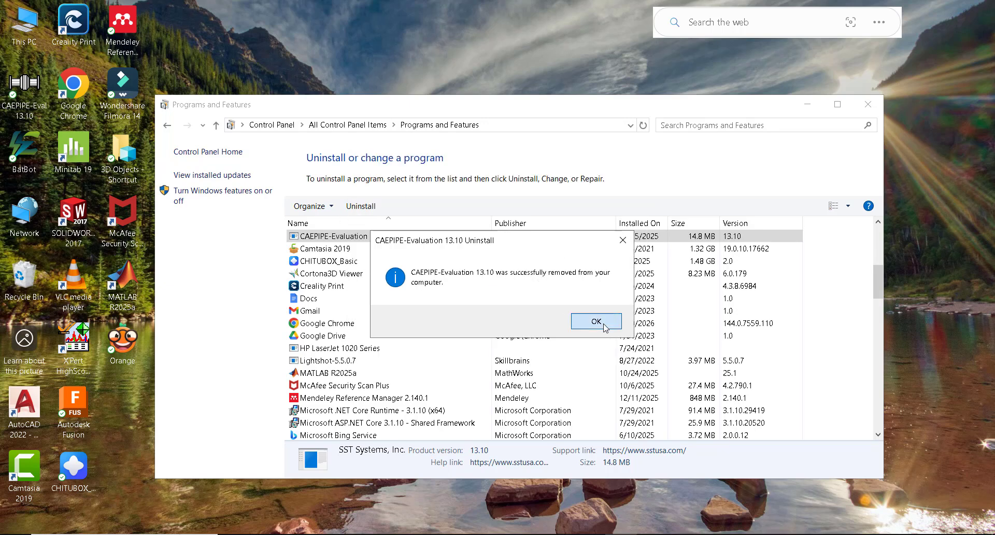
Step: Close Programs and Features and open Registry Editor by running regedit
left_click(868, 105)
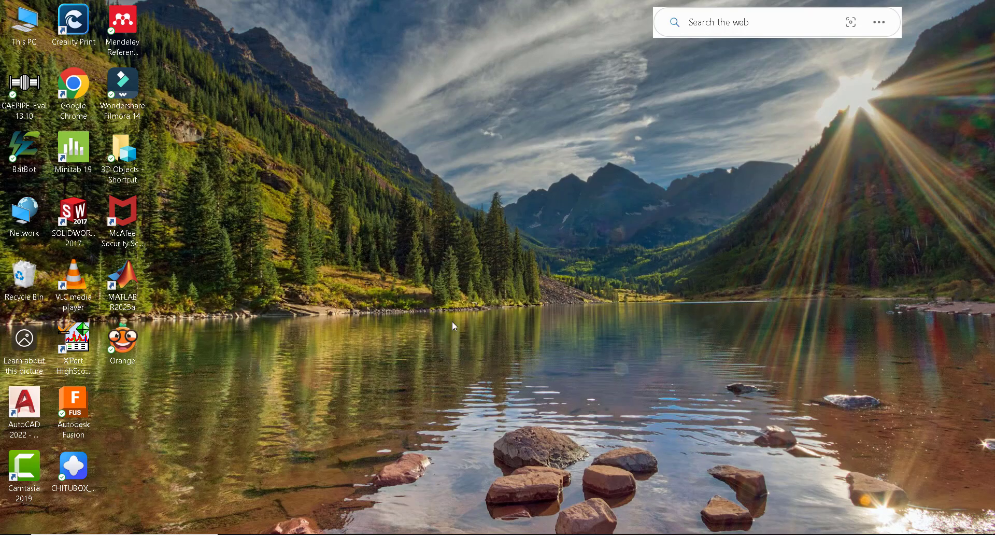
left_click(125, 533)
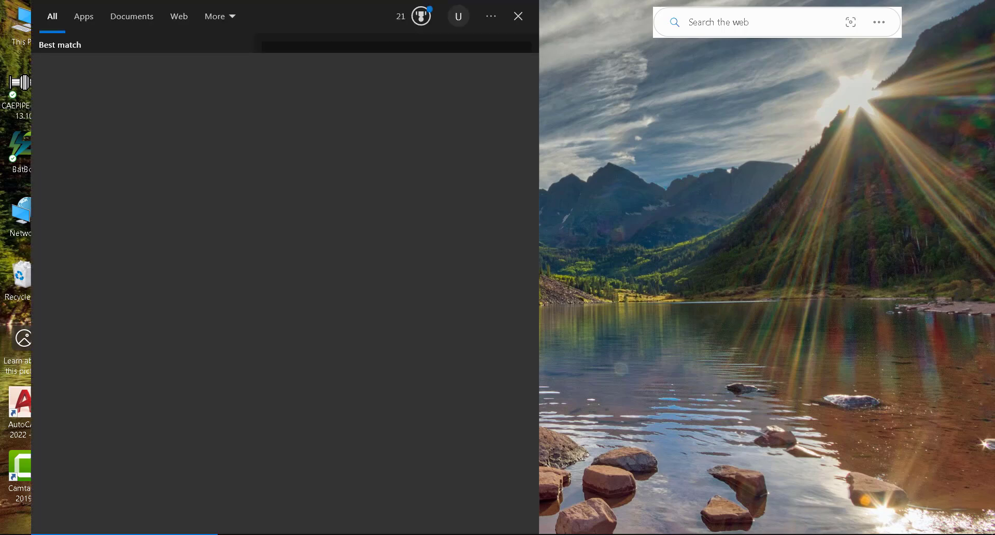
key("Return")
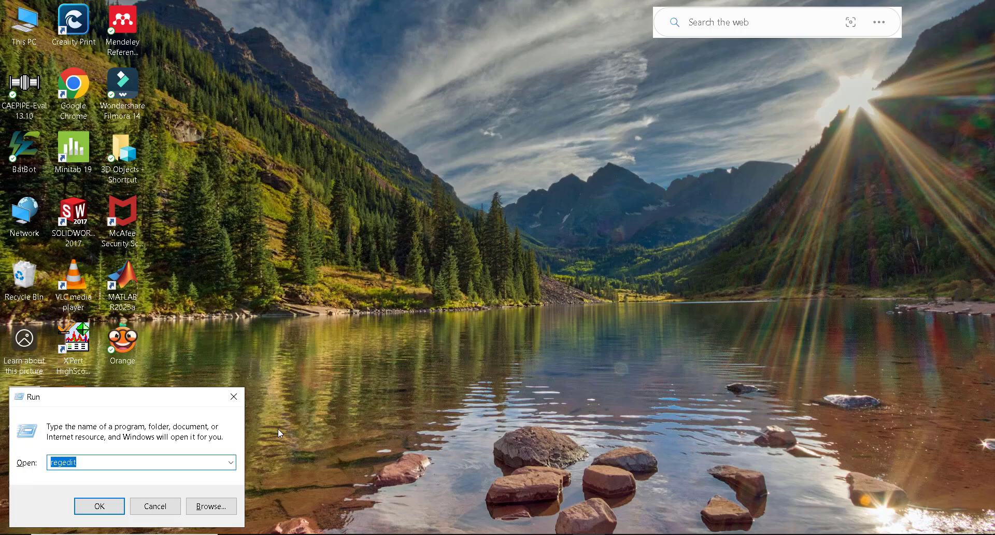
left_click(101, 506)
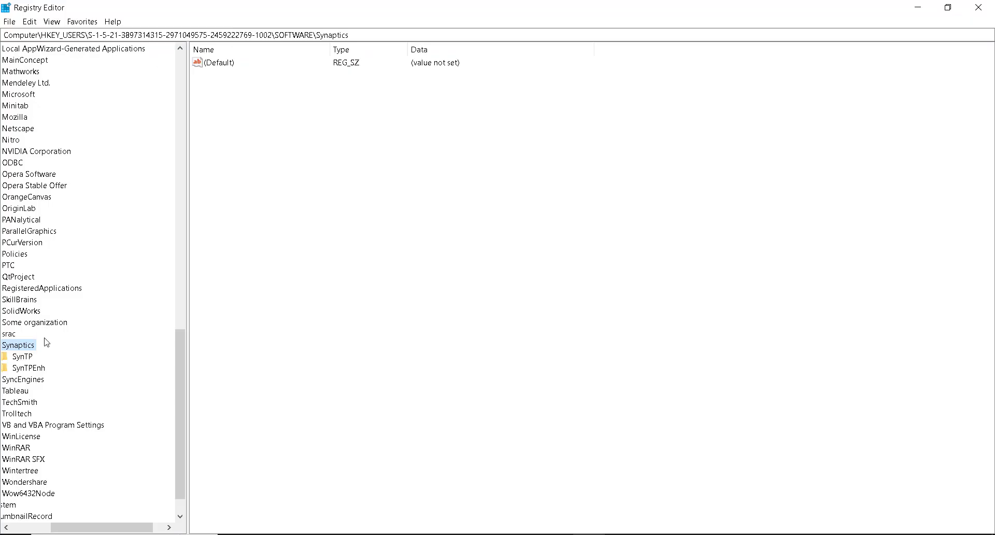
Step: Search the registry keys, values and data for sol and look through the keys around the match
left_click(30, 21)
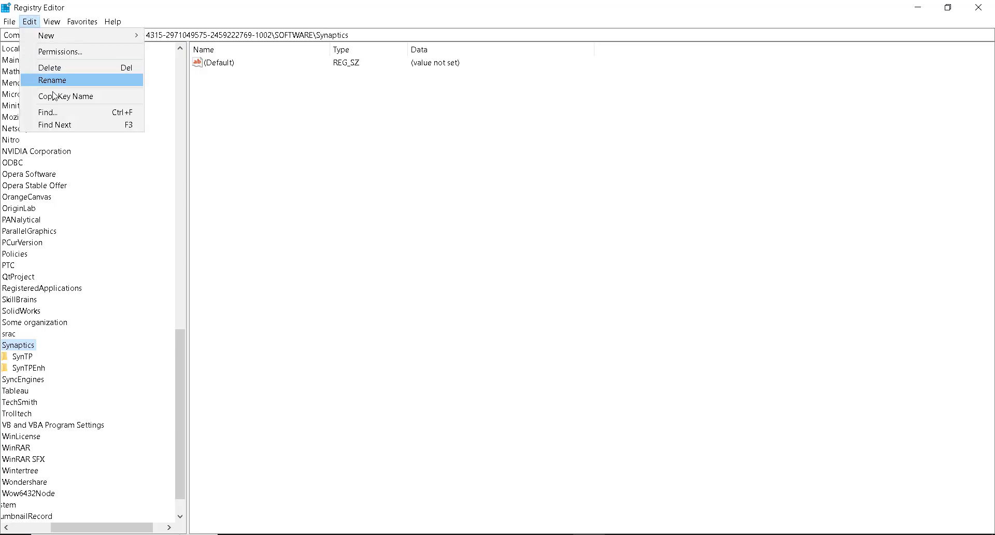
left_click(58, 116)
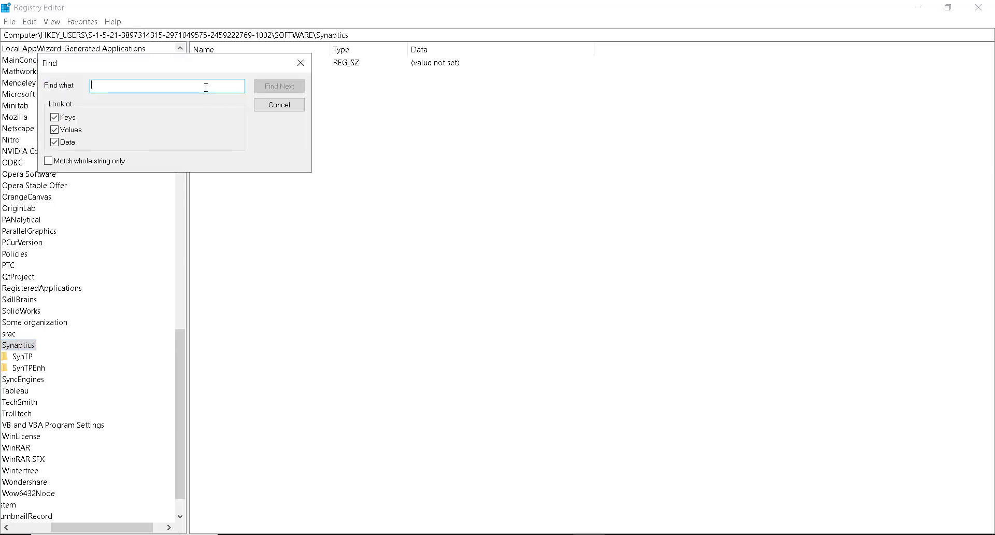
type("sol")
left_click(274, 85)
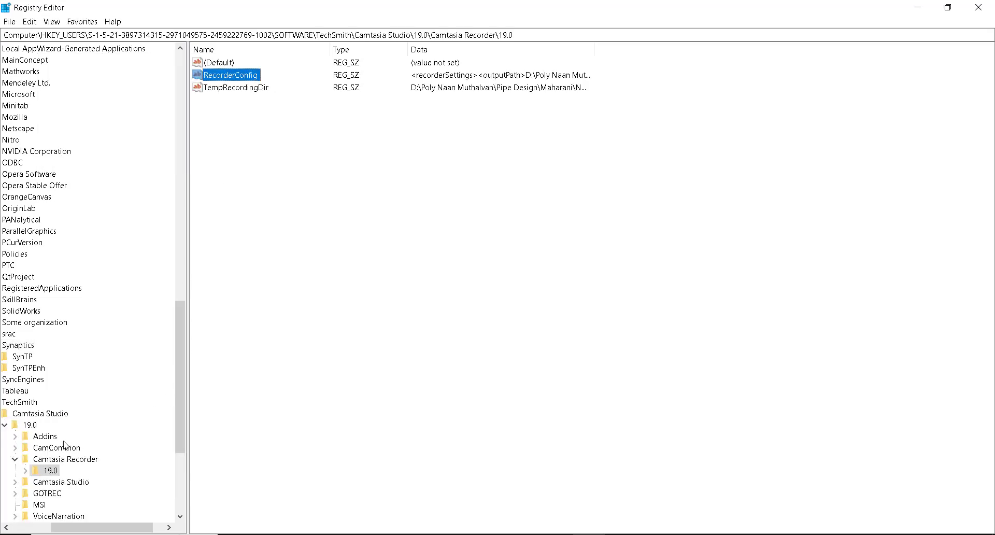
scroll(84, 436, "down", 2)
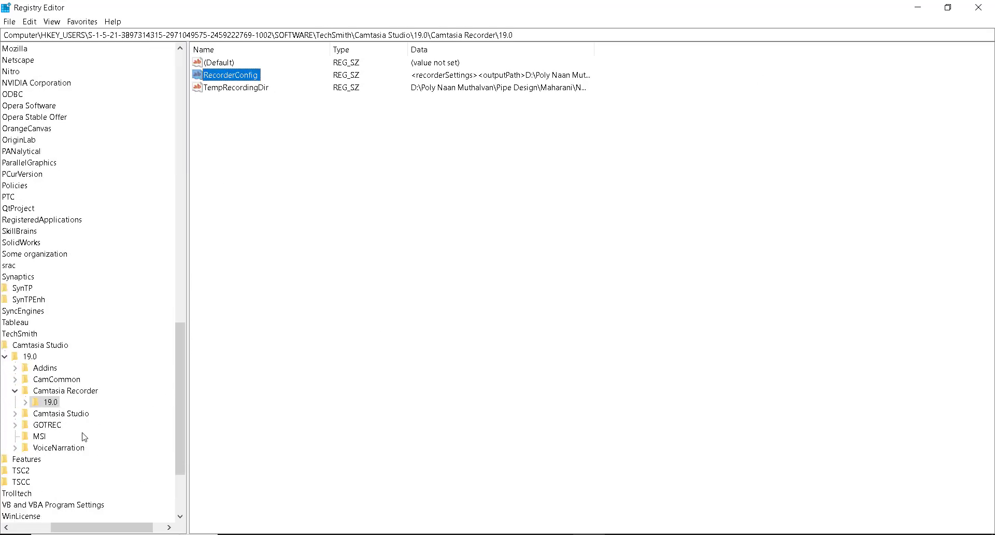
scroll(83, 436, "up", 3)
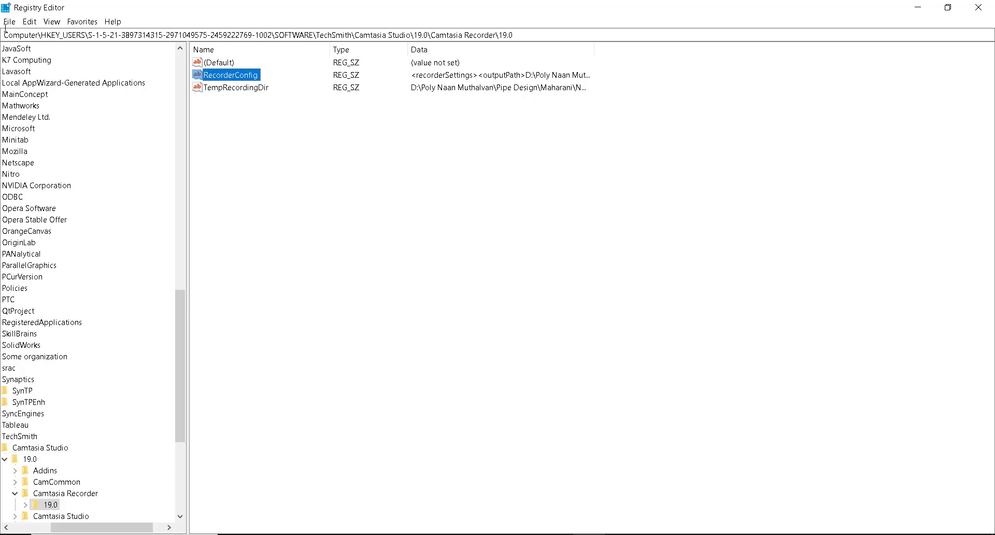
Step: Search the registry keys, values and data for caepipe without requiring a whole-string match
left_click(30, 21)
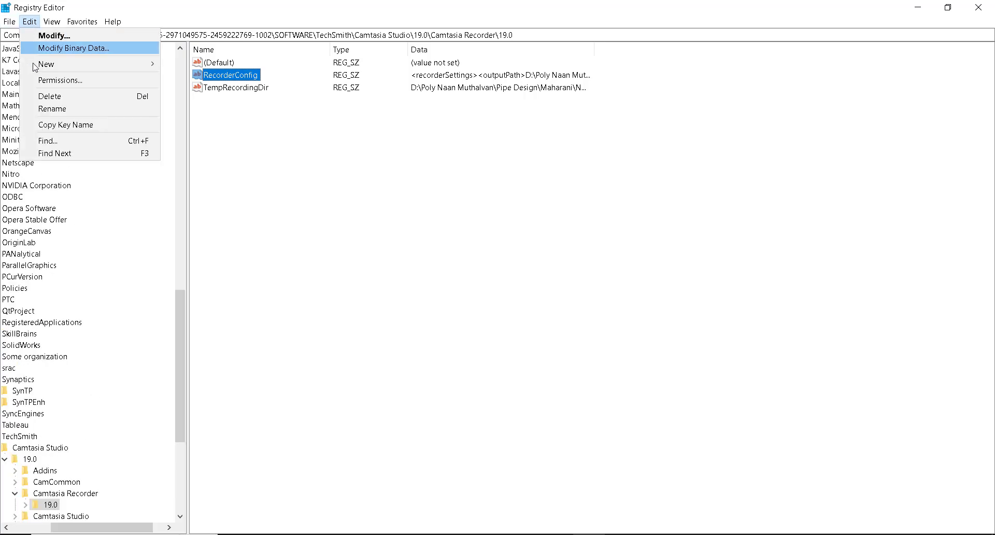
left_click(62, 142)
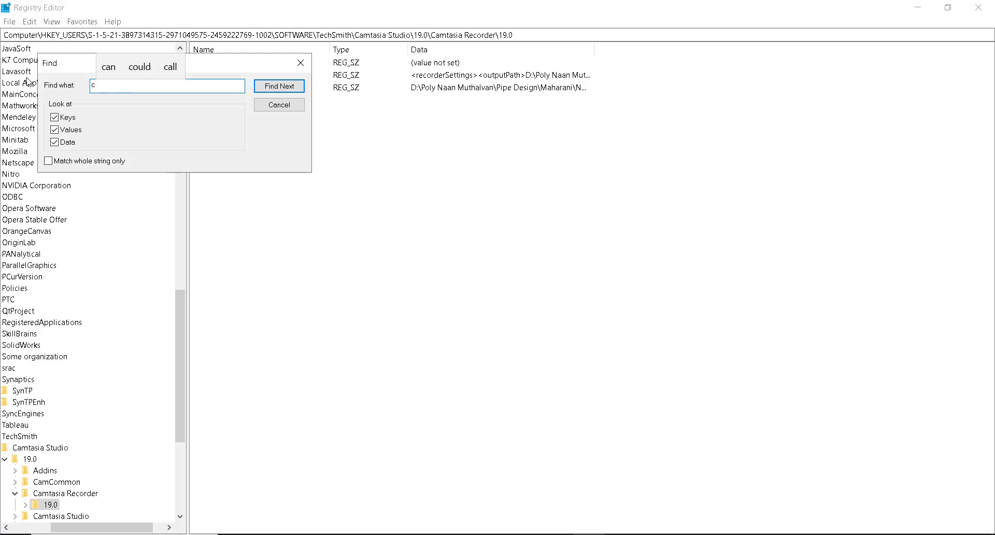
type("aepipe")
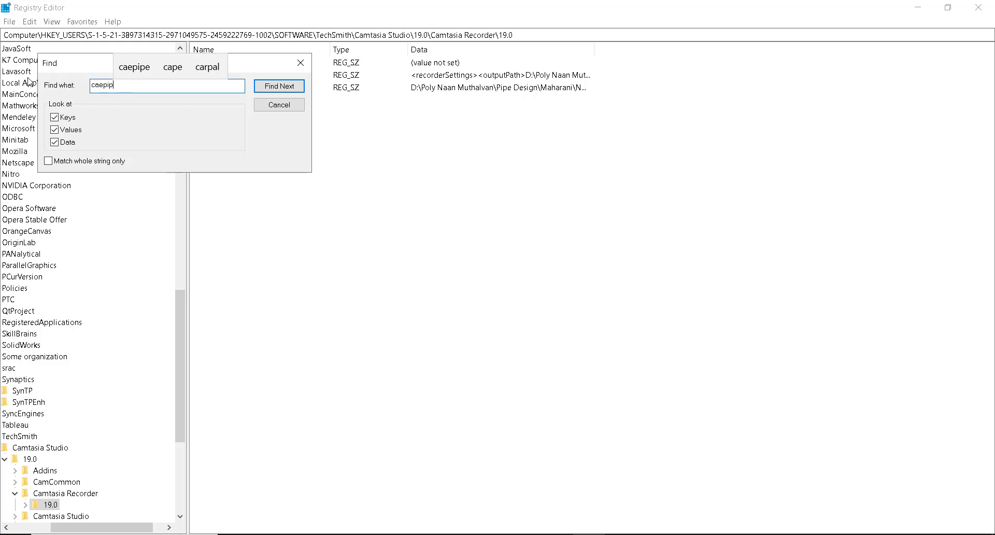
left_click(280, 87)
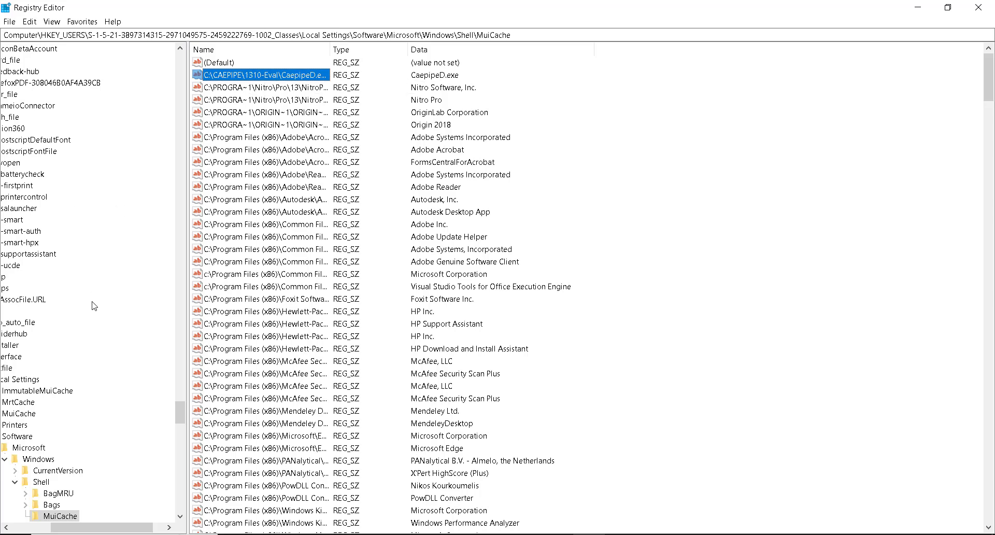
Step: Examine the Local Settings\Software branch down to the Microsoft\Windows\Shell subkeys, collapsing and re-expanding its levels
scroll(94, 306, "down", 2)
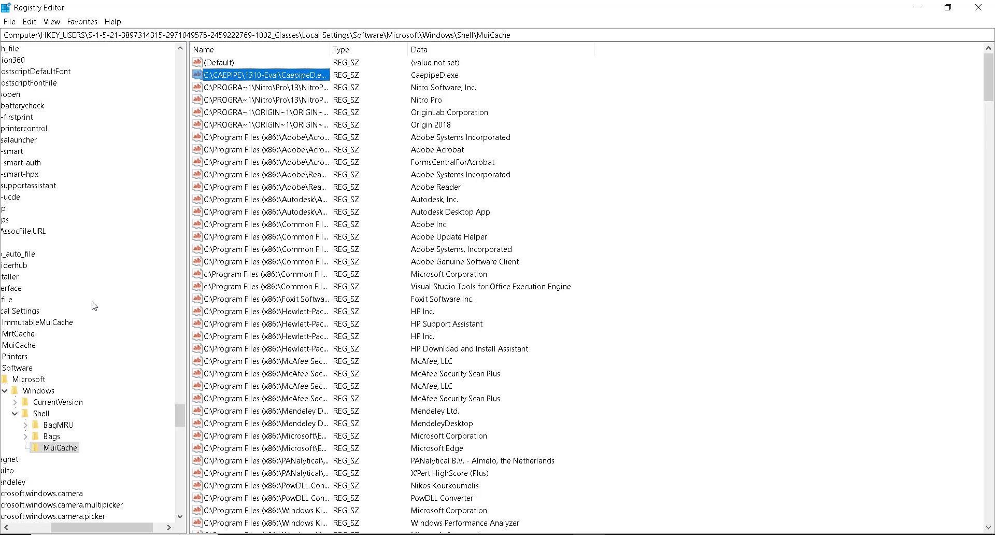
left_click_drag(149, 528, 111, 528)
left_click(50, 368)
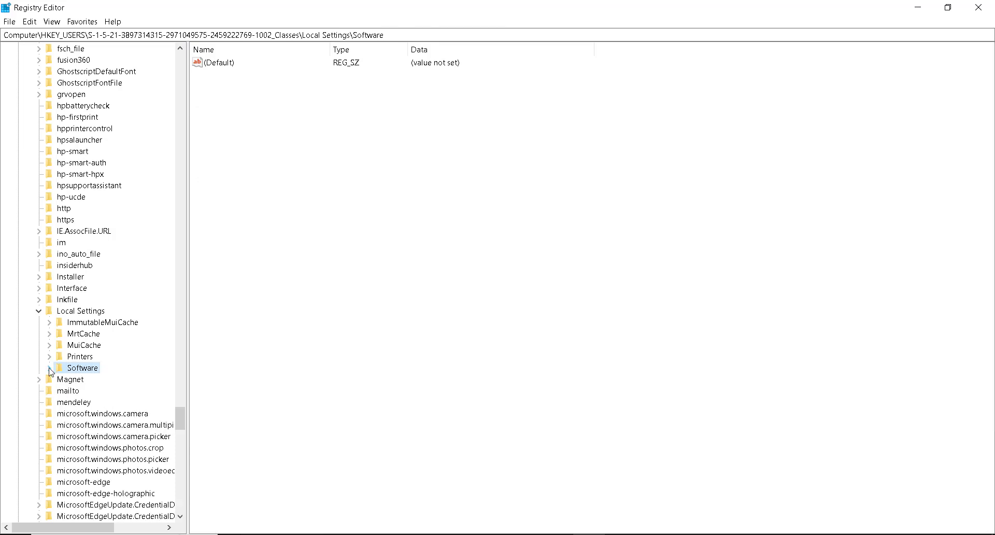
left_click(48, 368)
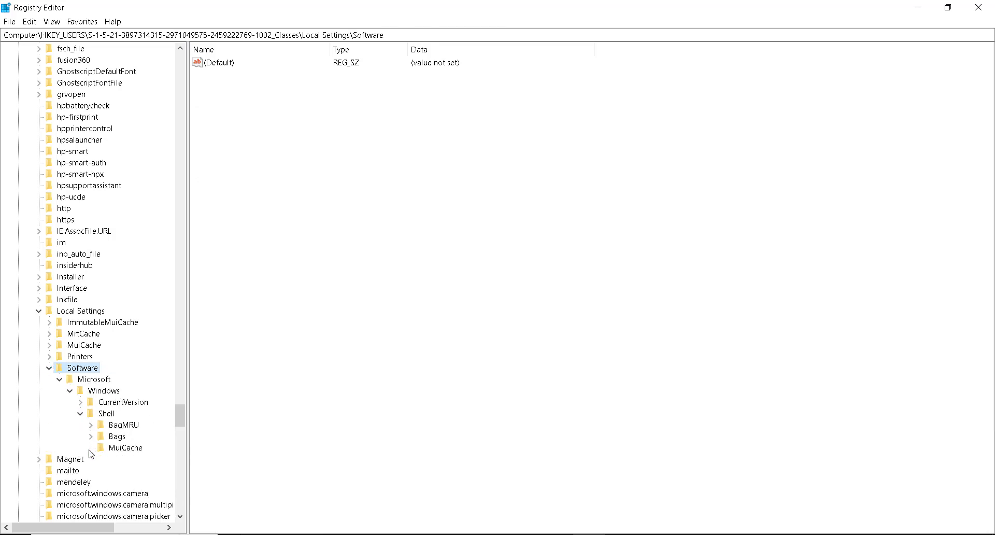
left_click(70, 391)
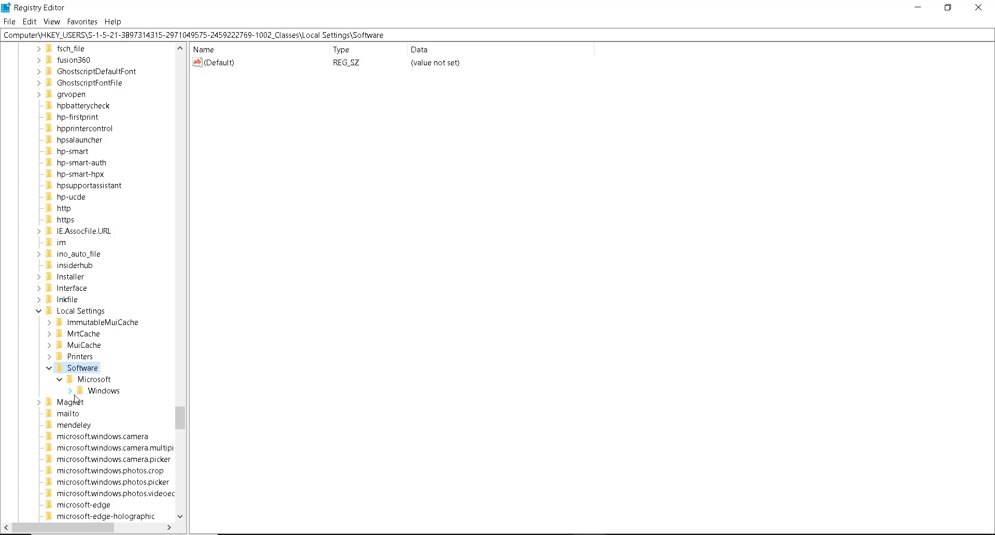
left_click(70, 391)
left_click(81, 414)
left_click(80, 414)
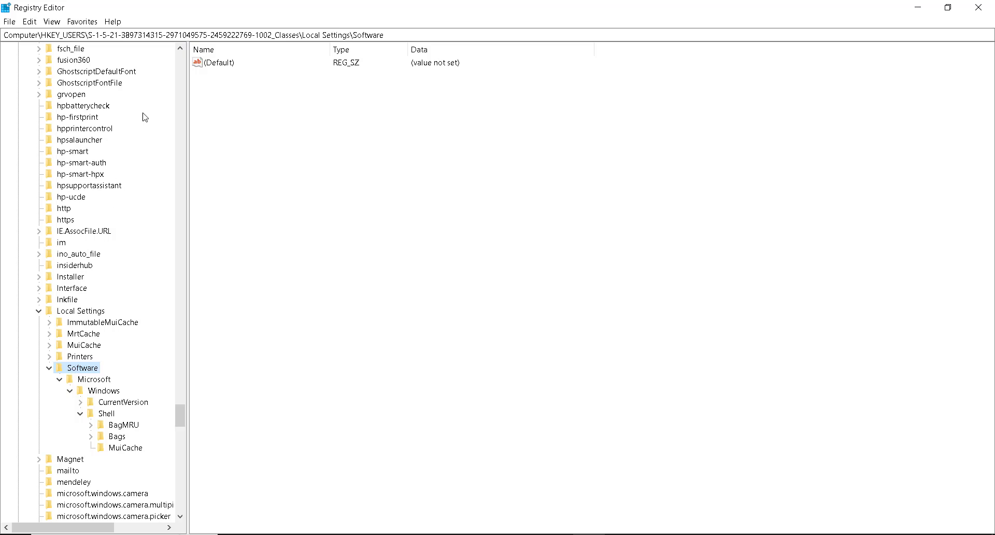
Step: Repeat the caepipe search from the Local Settings\Software key
left_click(29, 22)
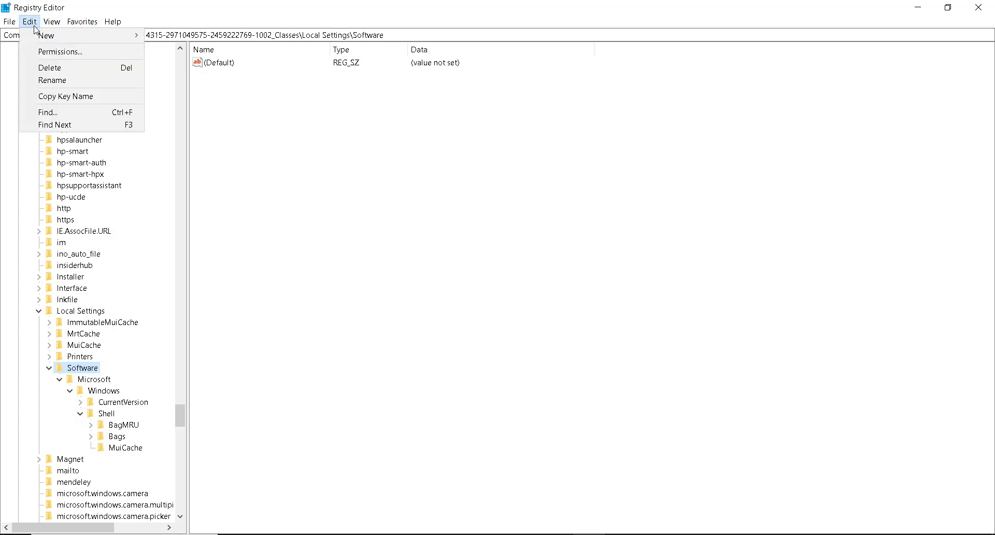
left_click(50, 112)
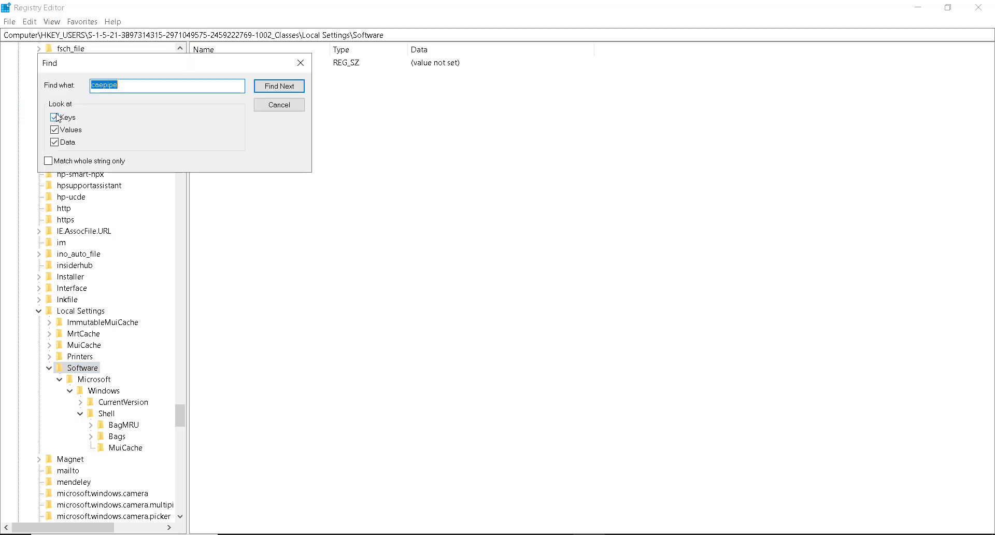
left_click(277, 88)
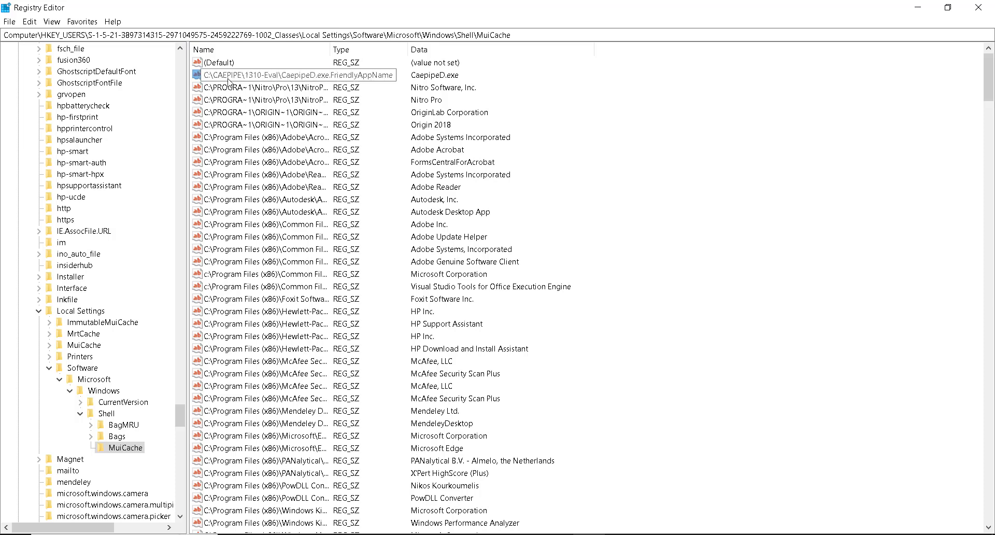
Step: Permanently delete the C:\CAEPIPE\1310-Eval\CaepipeD.exe.FriendlyAppName value from the Shell\MuiCache key
left_click(252, 88)
left_click(258, 78)
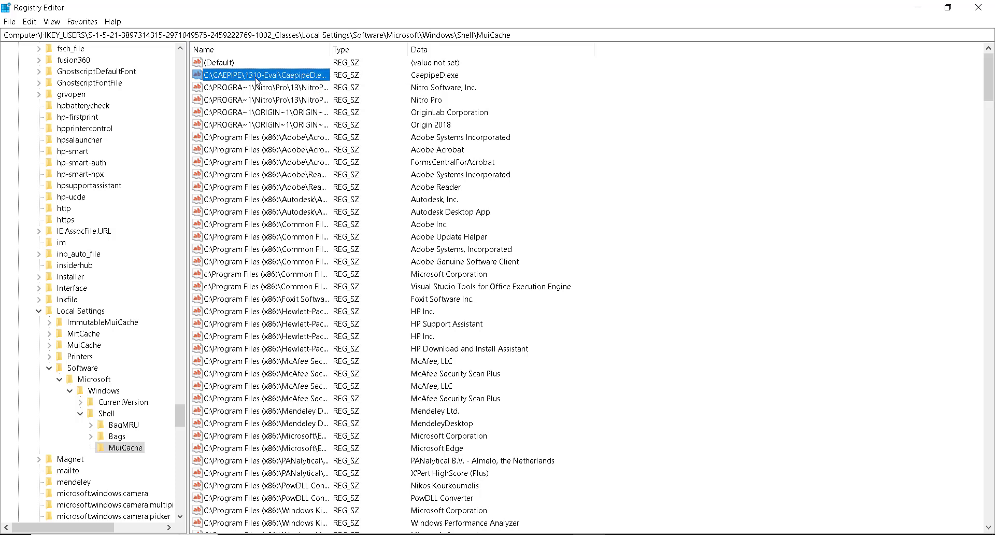
right_click(259, 76)
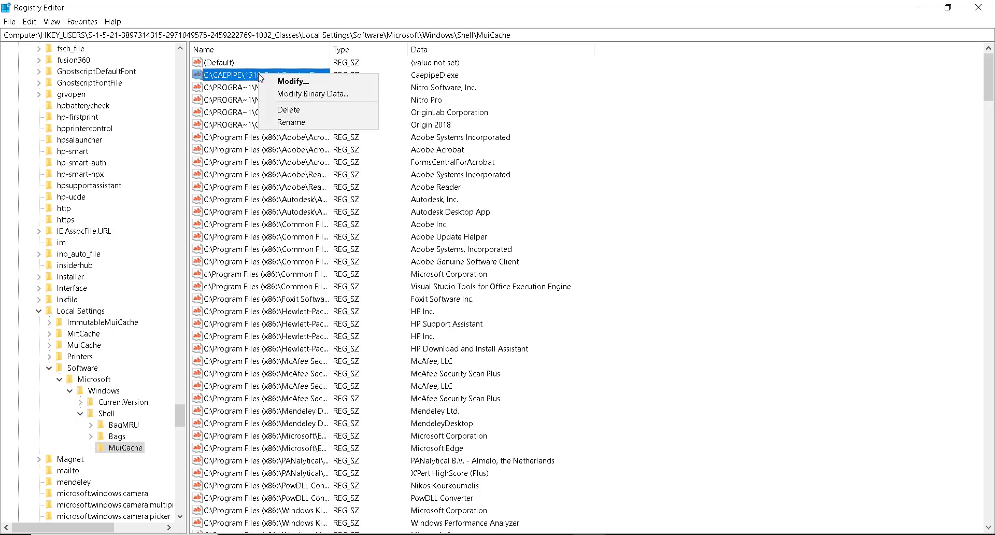
left_click(281, 111)
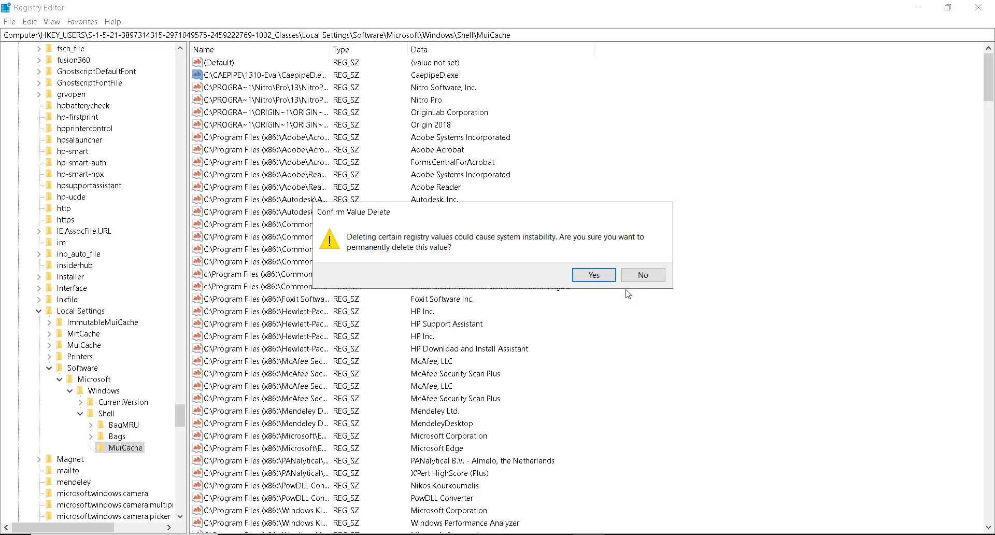
left_click(596, 279)
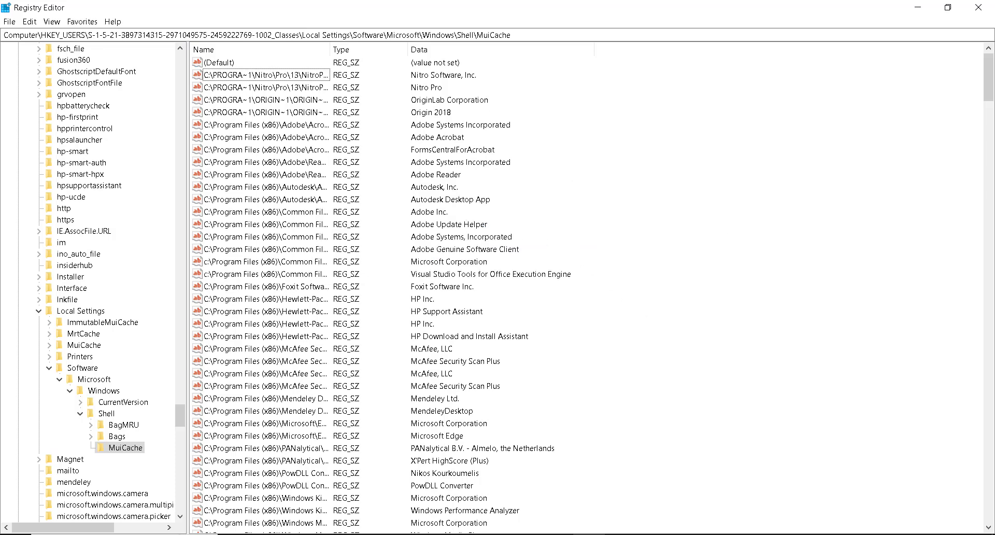
Step: Check the rest of the registry for remaining caepipe entries and dismiss the search message
left_click(29, 21)
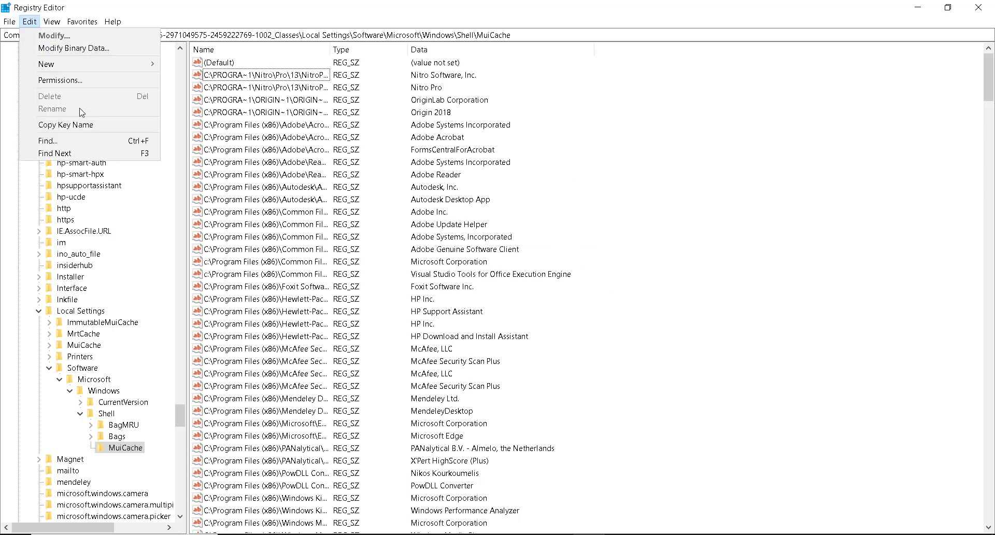
left_click(77, 140)
left_click(294, 89)
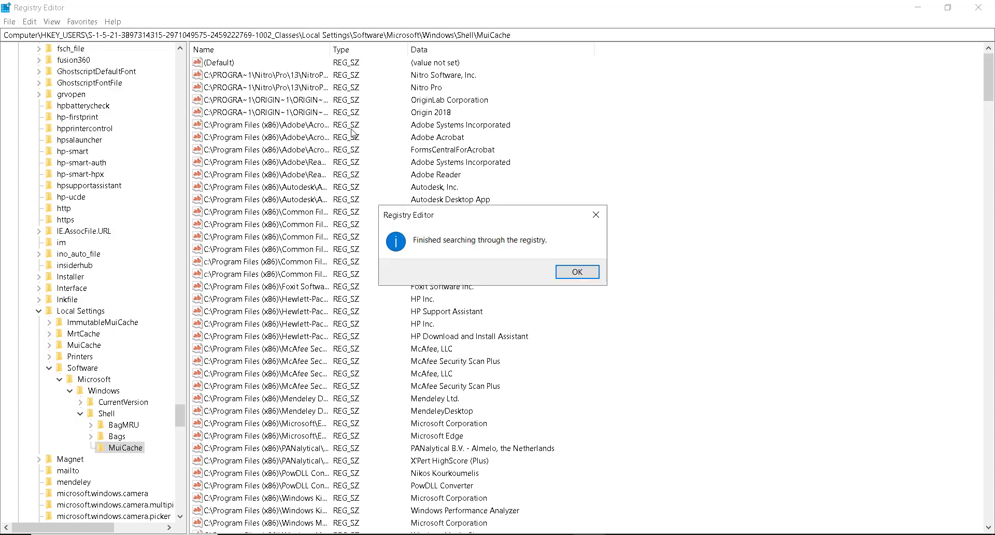
left_click(588, 275)
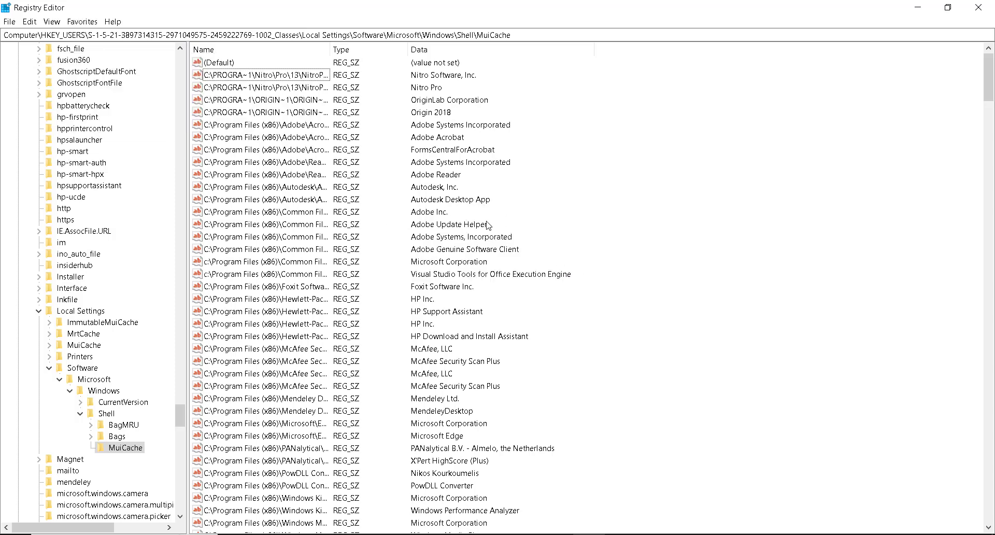
Step: Search the registry for sst, check where the match sits in the key tree, and minimize Registry Editor
left_click(30, 21)
left_click(78, 140)
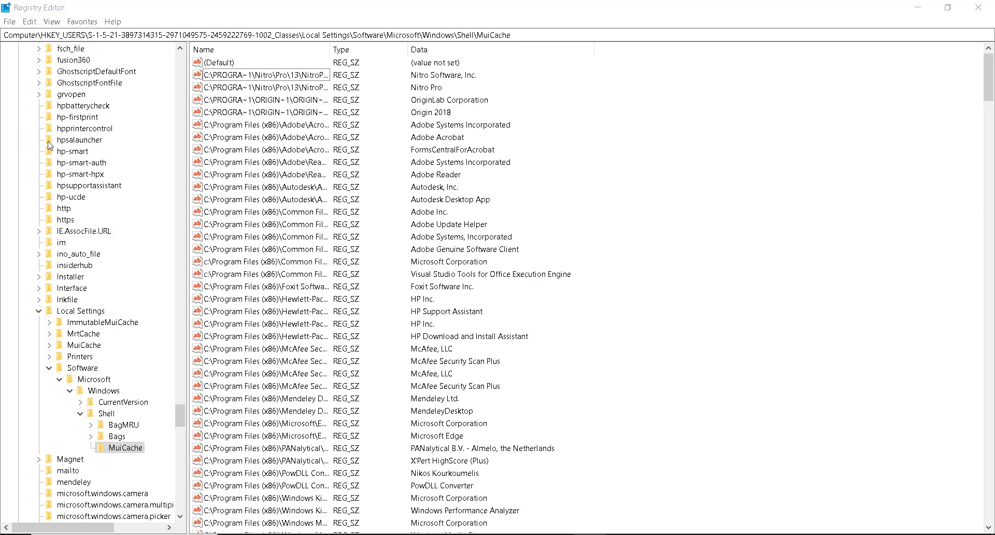
type("sst")
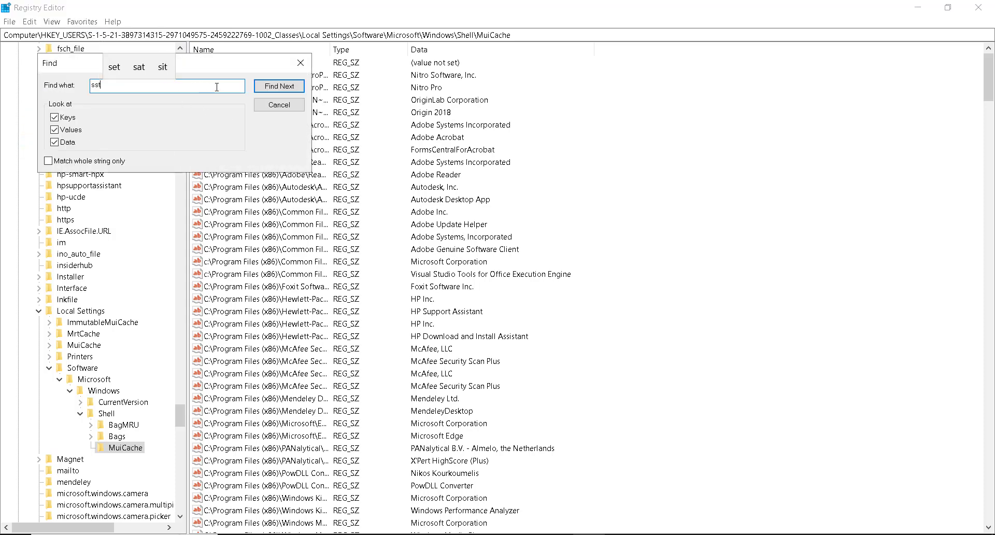
left_click(259, 86)
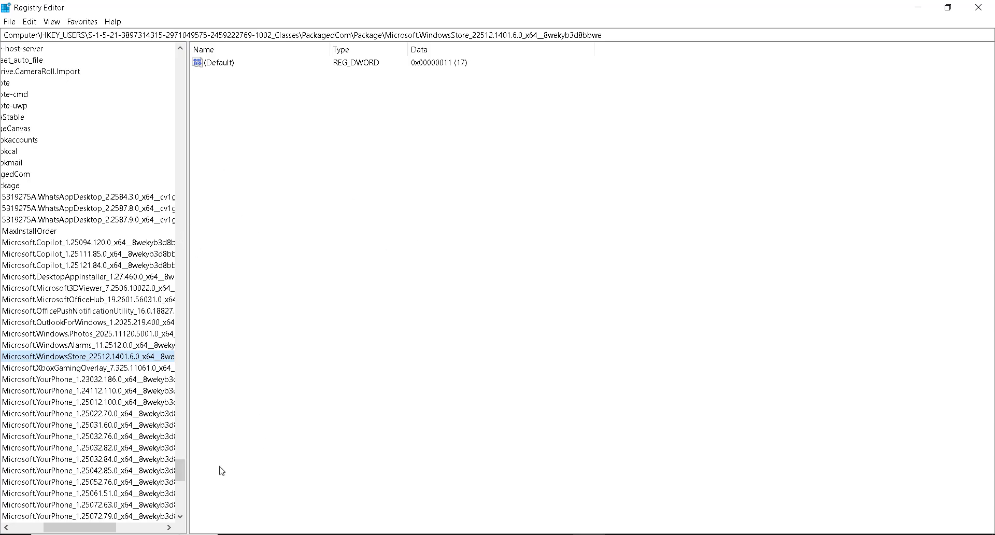
left_click_drag(75, 528, 44, 526)
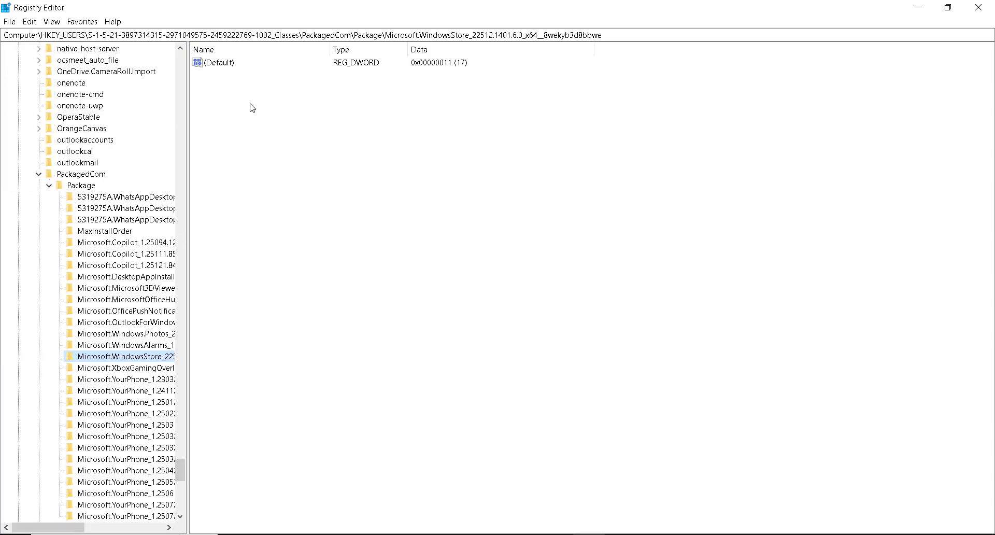
left_click(913, 6)
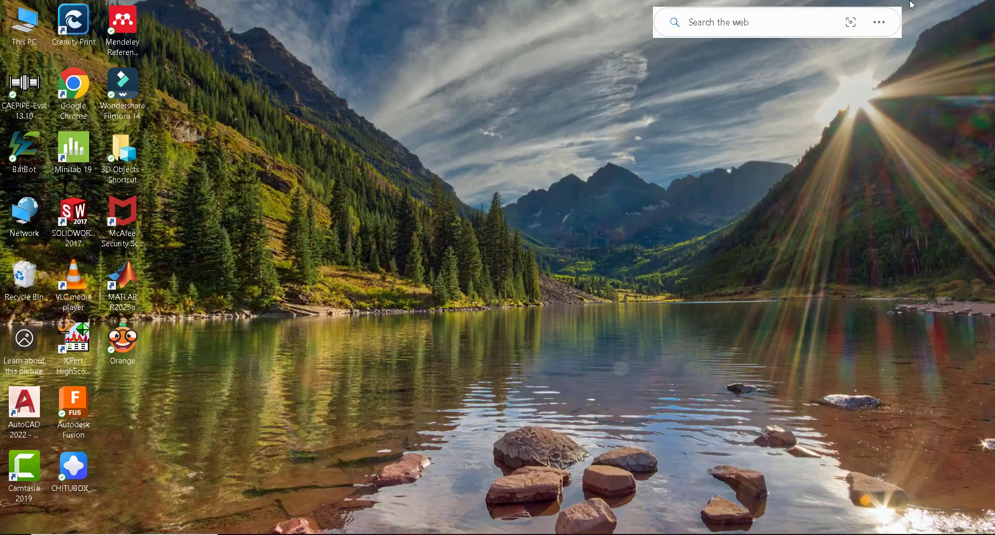
Step: Refresh the Windows desktop twice
right_click(303, 92)
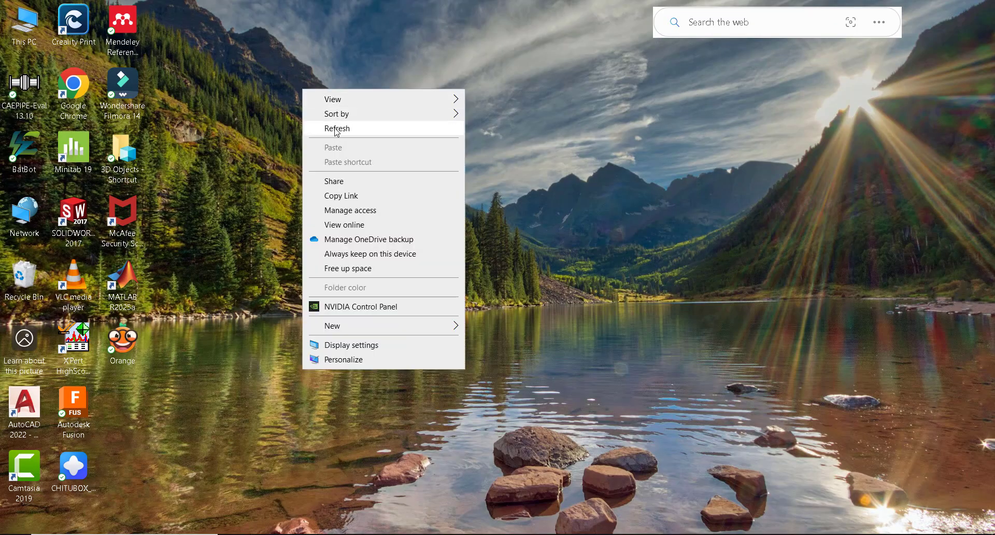
left_click(334, 126)
right_click(315, 88)
left_click(346, 128)
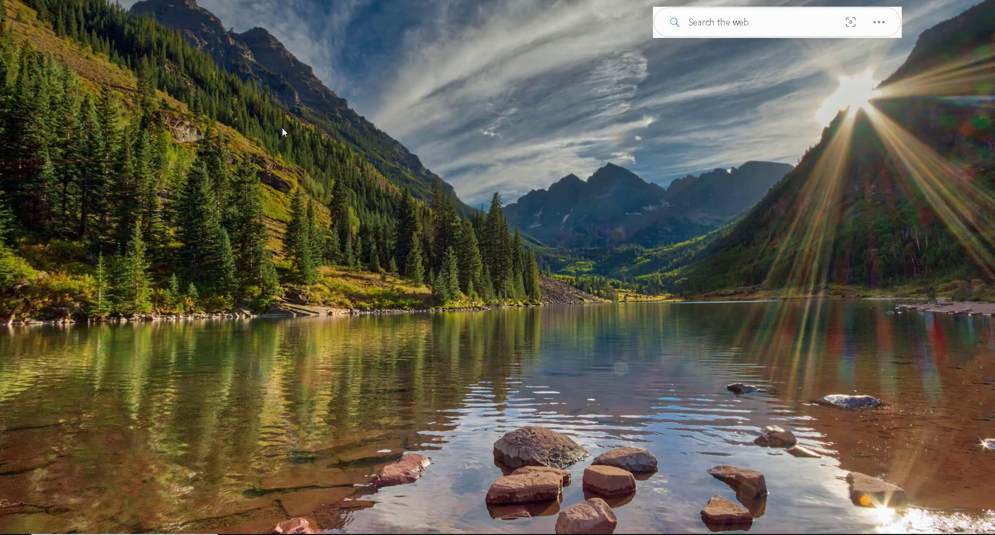
Step: Try to launch CAEPIPE-Eval 13.10 from its remaining desktop shortcut and refresh the desktop
double_click(27, 107)
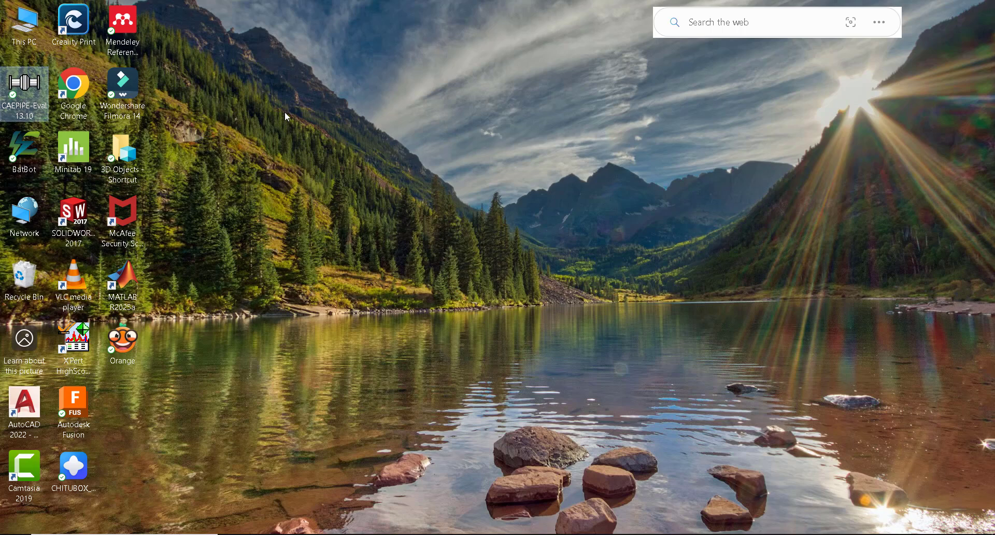
right_click(285, 111)
left_click(327, 153)
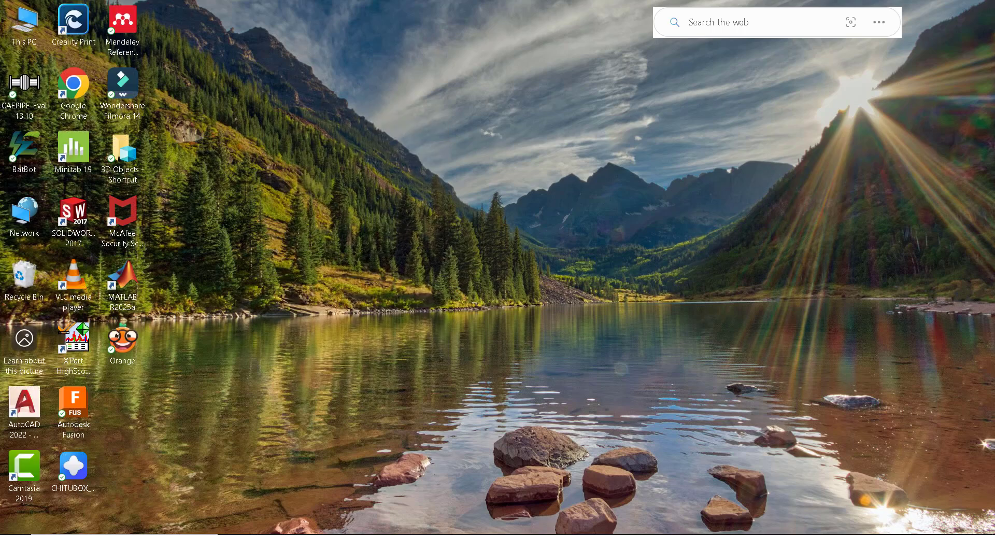
Step: Open Programs and Features in Control Panel and look through the installed programs starting with C for CAEPIPE
key("super+s")
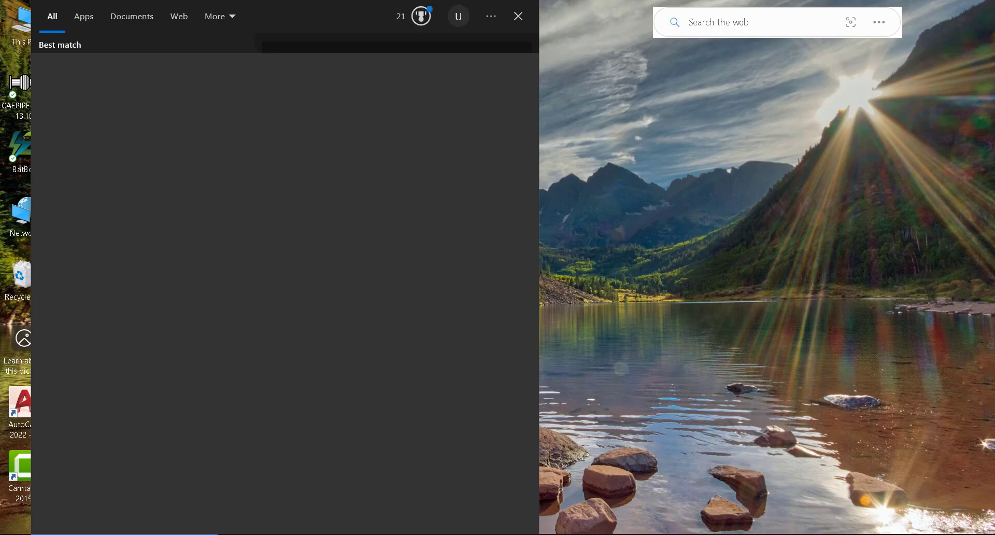
left_click(118, 71)
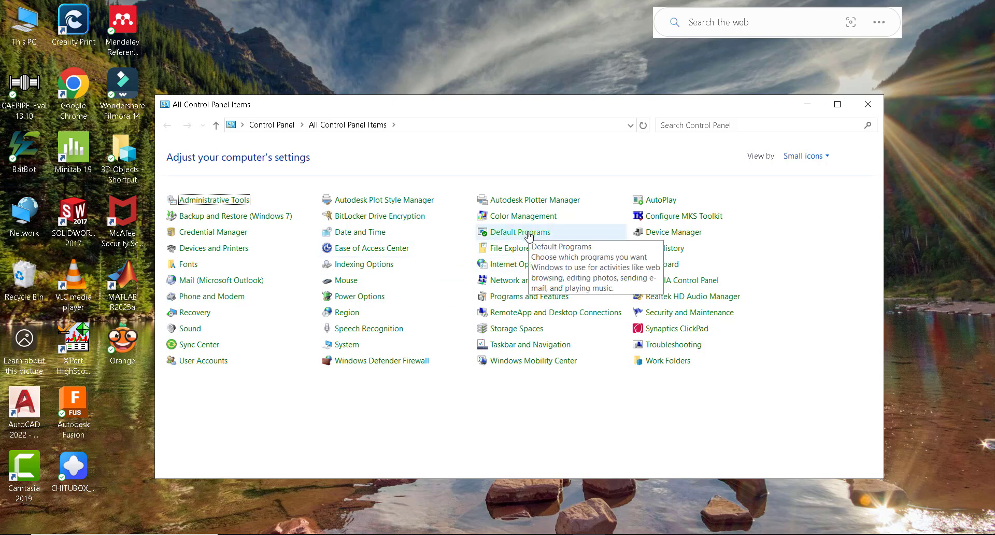
left_click(530, 296)
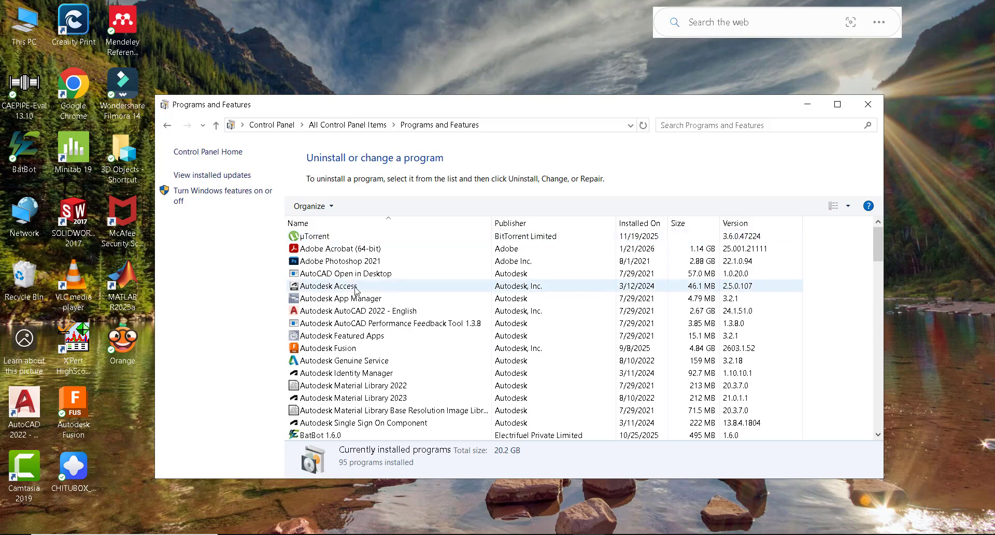
left_click(356, 289)
key("c")
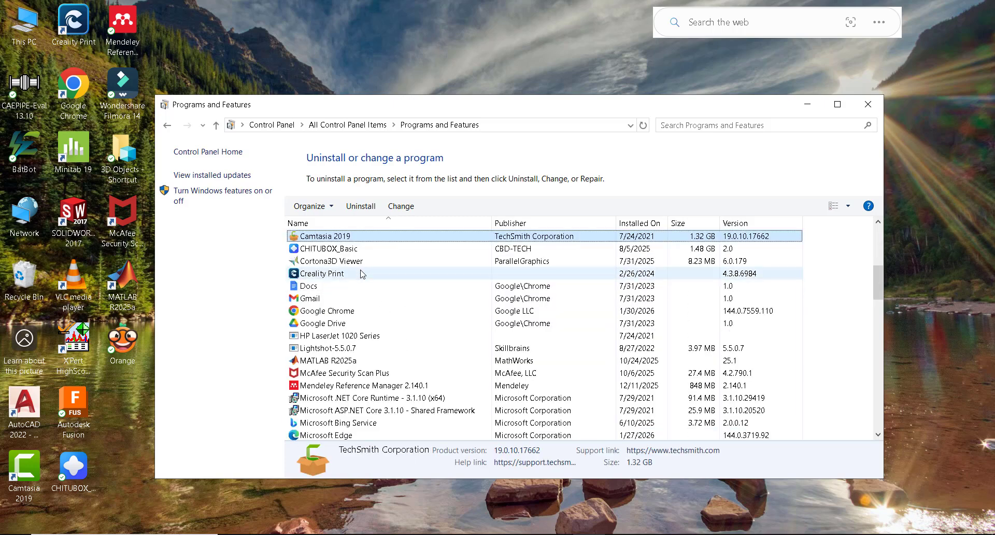
scroll(361, 265, "down", 1)
scroll(362, 265, "down", 12)
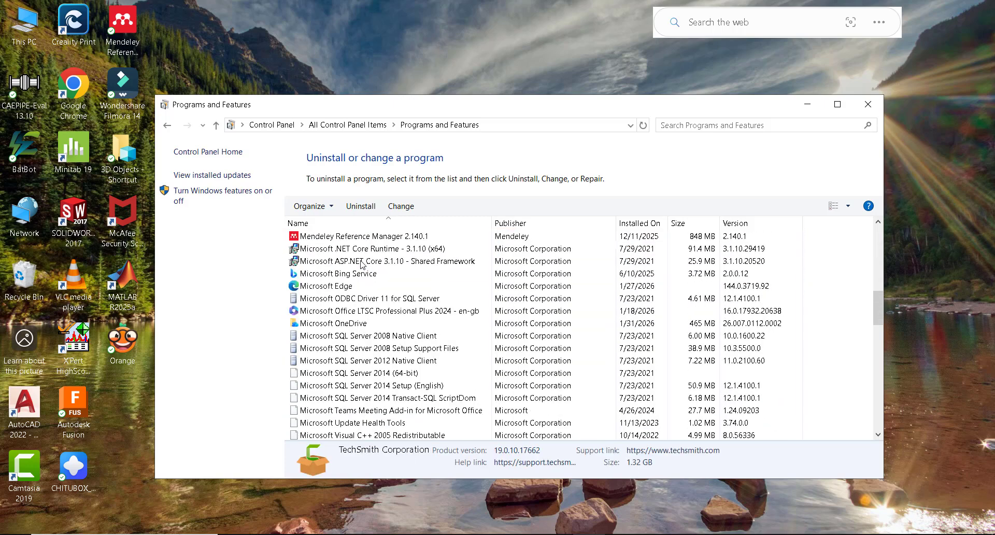
Step: Search the installed programs for cae, clear the search and close Programs and Features
left_click(685, 128)
type("cae")
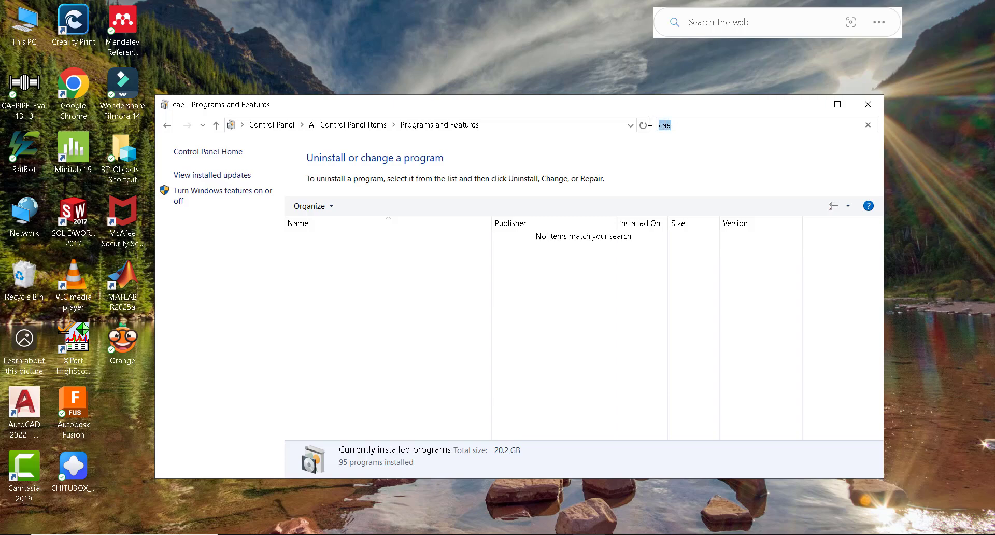
key("BackSpace")
left_click(868, 104)
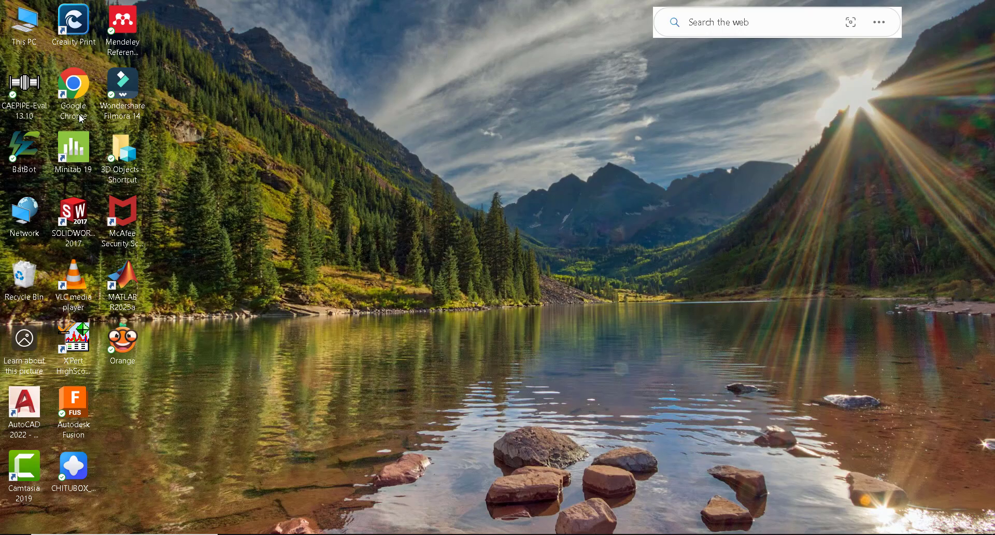
Step: Delete the leftover CAEPIPE-Eval 13.10 shortcut from the desktop and refresh the desktop
left_click(42, 85)
key("Delete")
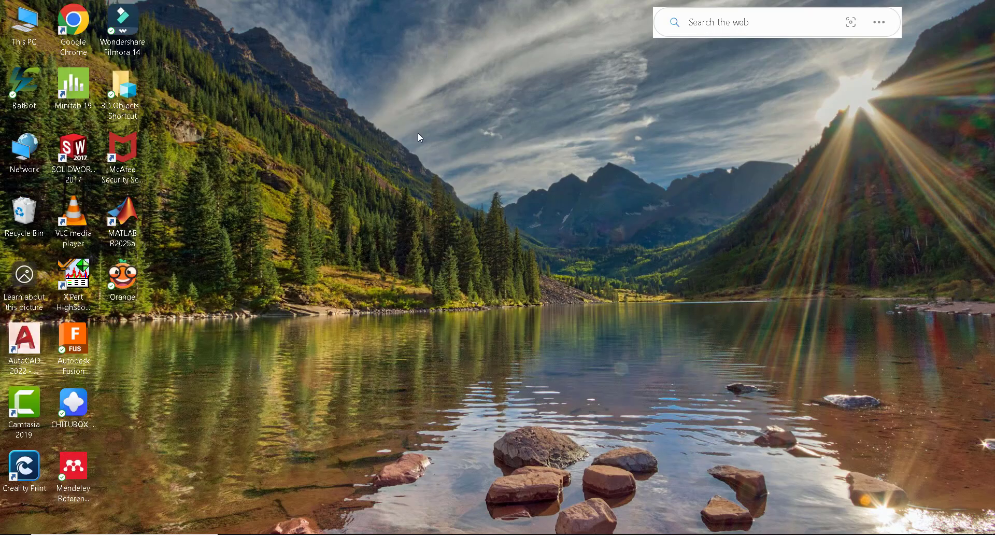
right_click(362, 124)
left_click(404, 161)
Step: Switch to File Explorer, run kpipe1310-eval.exe from the Software folder of NMB_PIPING_2026 Materials, agree to the installation and minimize the folder window
left_click(290, 534)
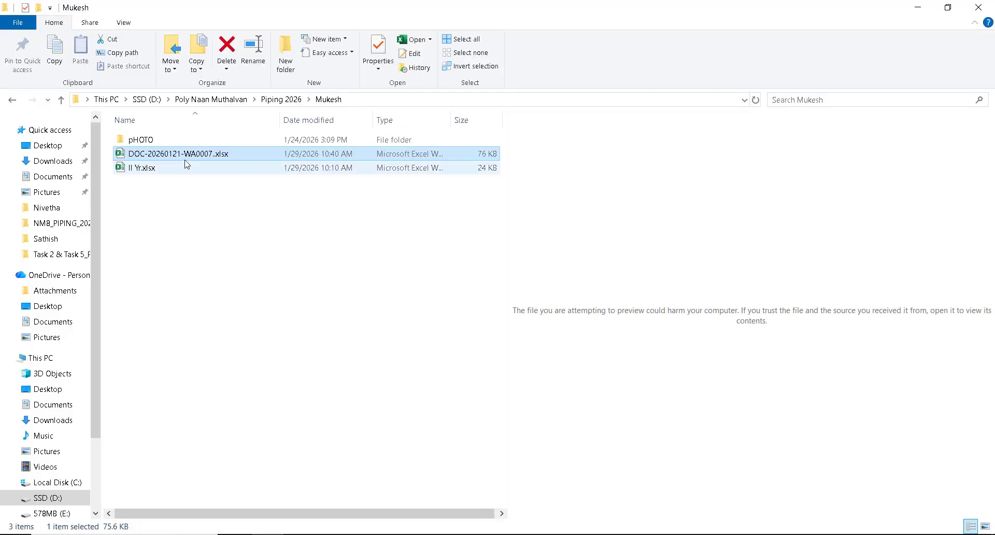
left_click(58, 224)
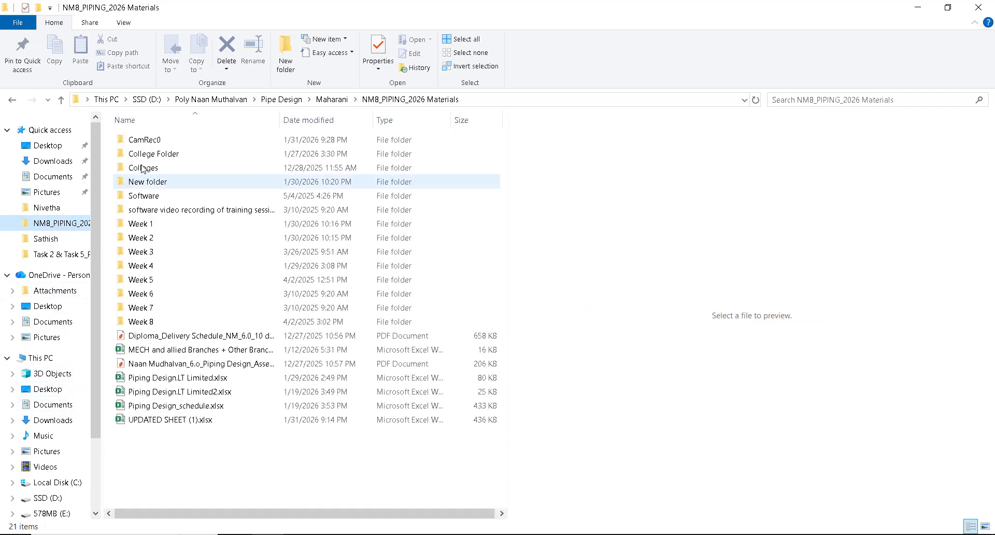
double_click(164, 200)
double_click(182, 143)
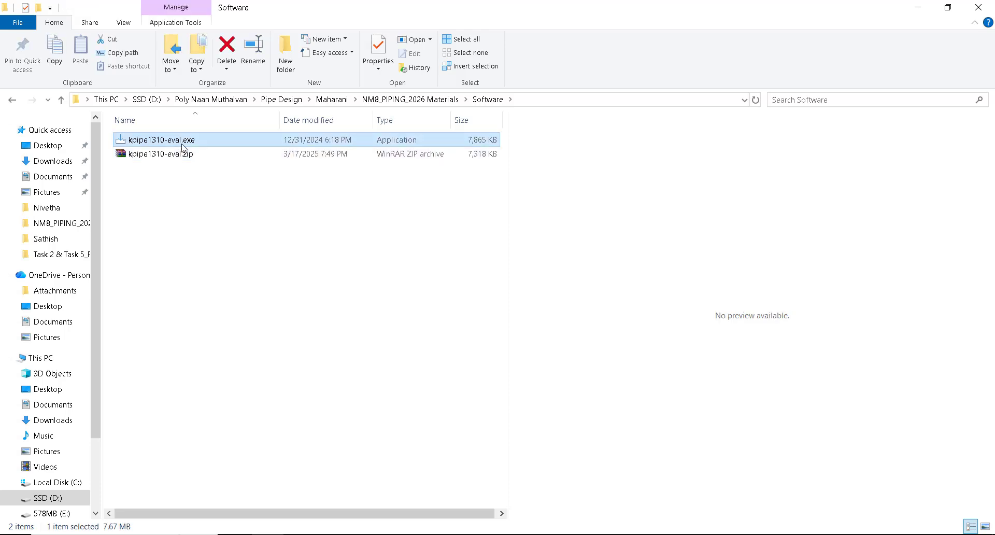
left_click(537, 290)
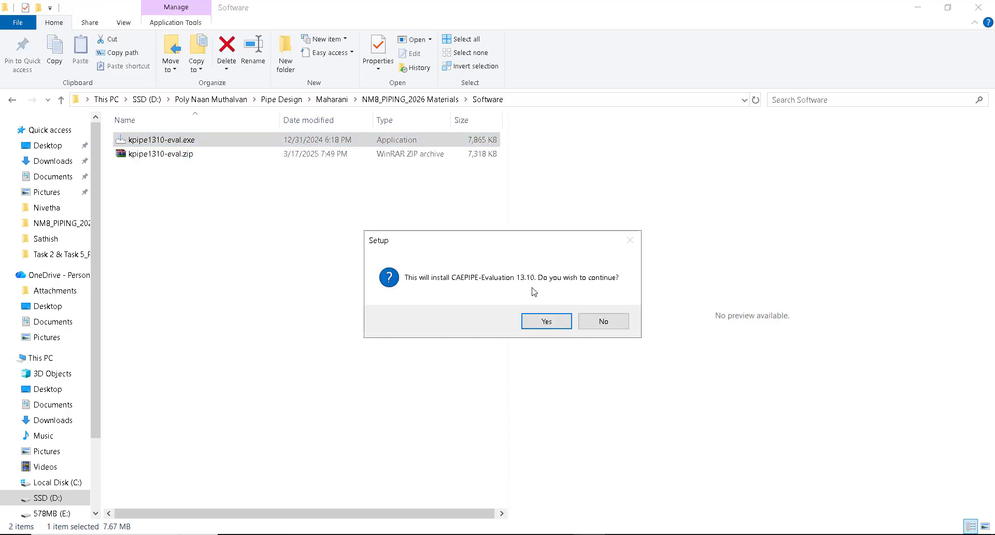
left_click(547, 323)
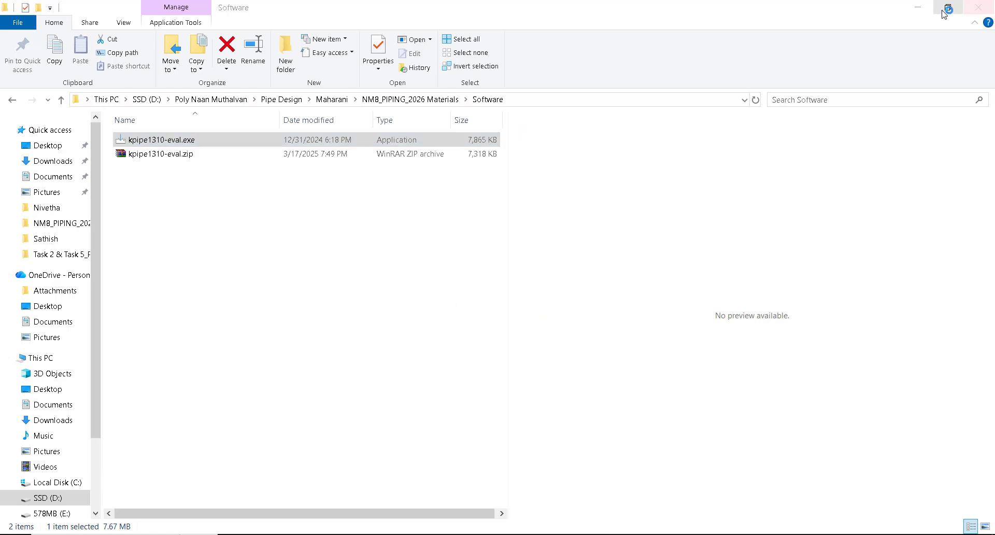
left_click(922, 12)
Step: Accept the license agreement, install CAEPIPE-Evaluation 13.10 into C:\CAEPIPE\1310-Eval with a desktop icon, and finish setup with the launch option enabled
left_click(565, 375)
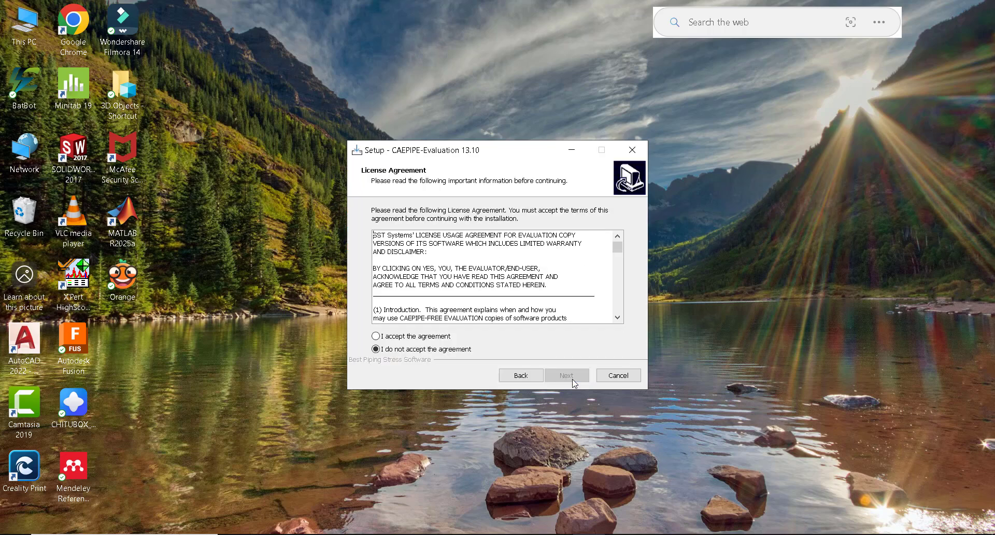
left_click(376, 336)
left_click(562, 376)
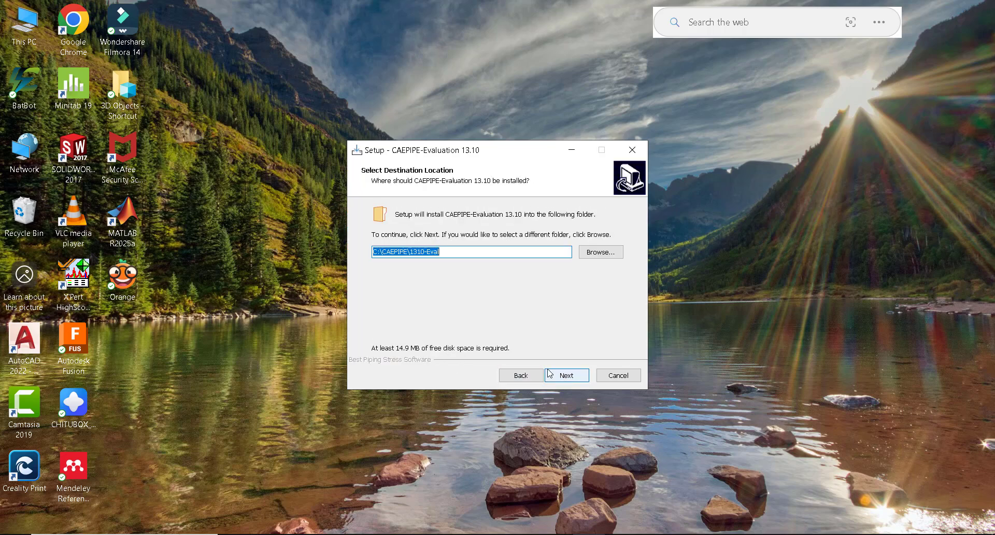
left_click(567, 377)
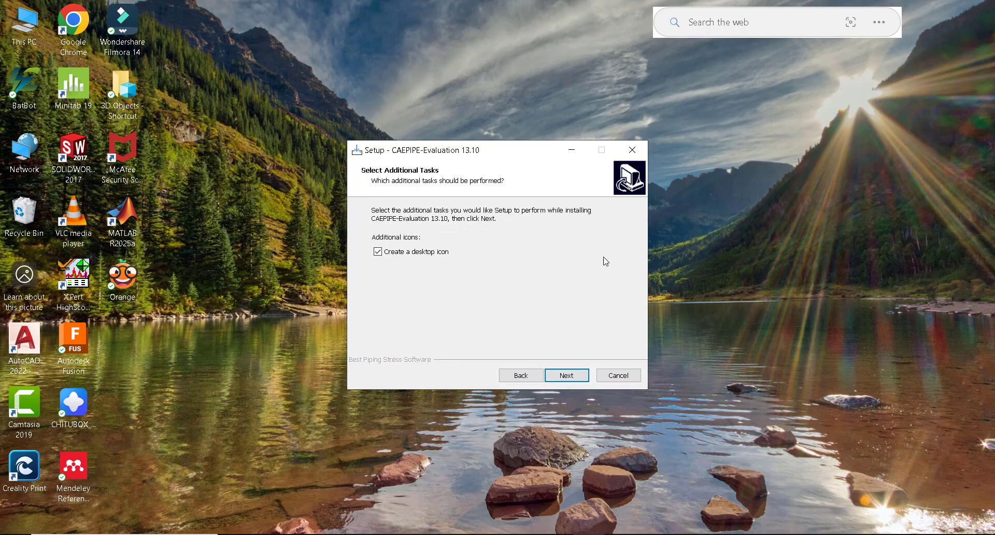
left_click(567, 376)
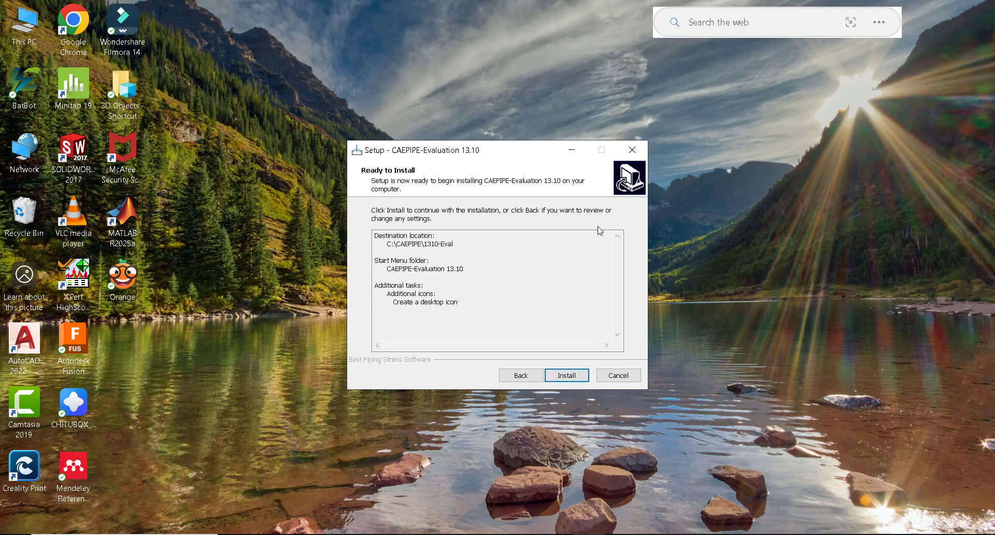
left_click(564, 377)
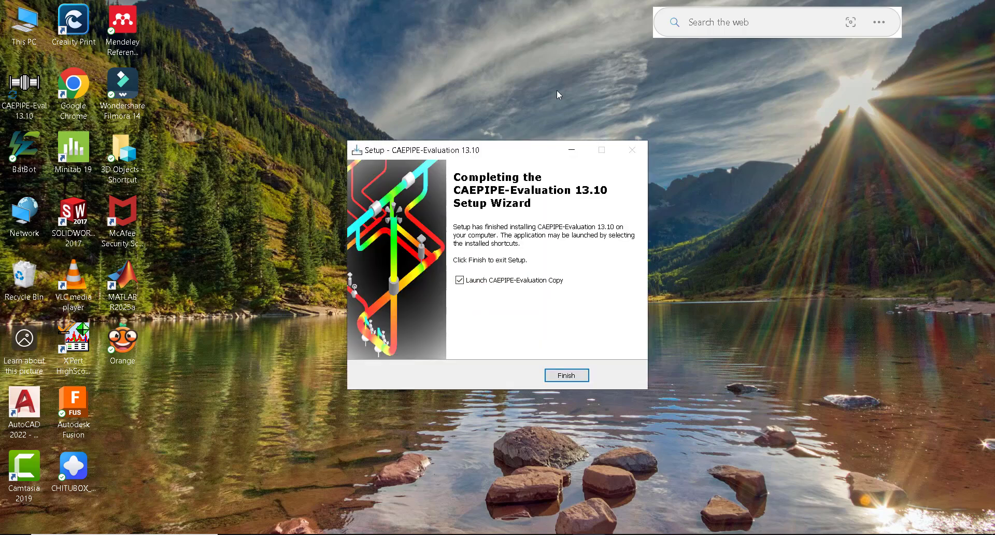
left_click(565, 376)
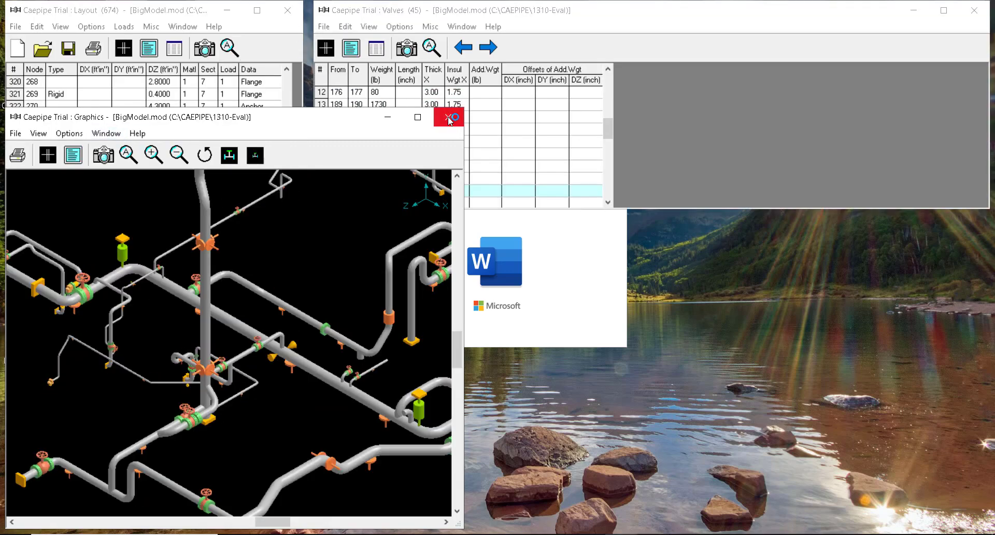
Step: Close the CAEPIPE BigModel.mod windows and the CAEPIPE-Roadmap.rtf document in Word, and refresh the desktop
left_click(448, 117)
left_click(974, 10)
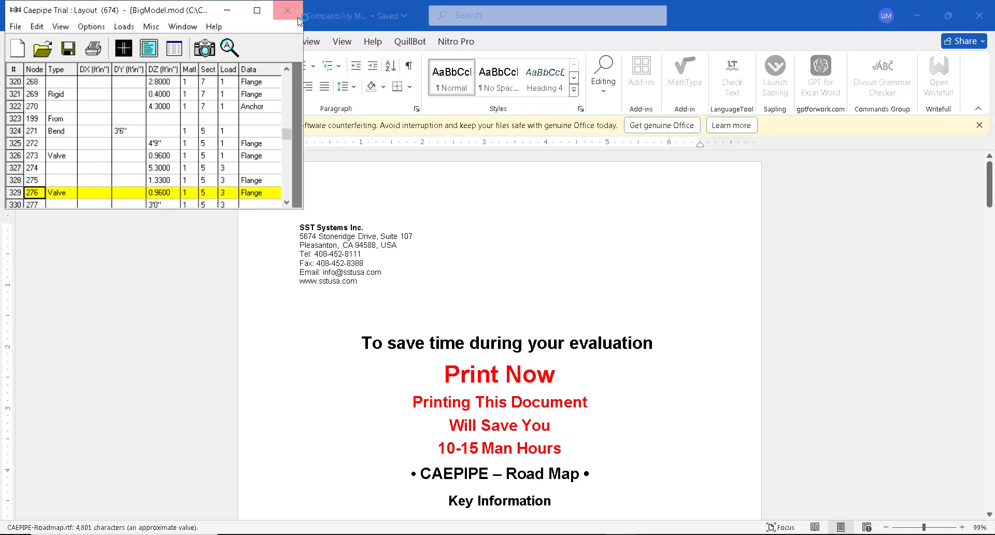
left_click(590, 37)
left_click(985, 10)
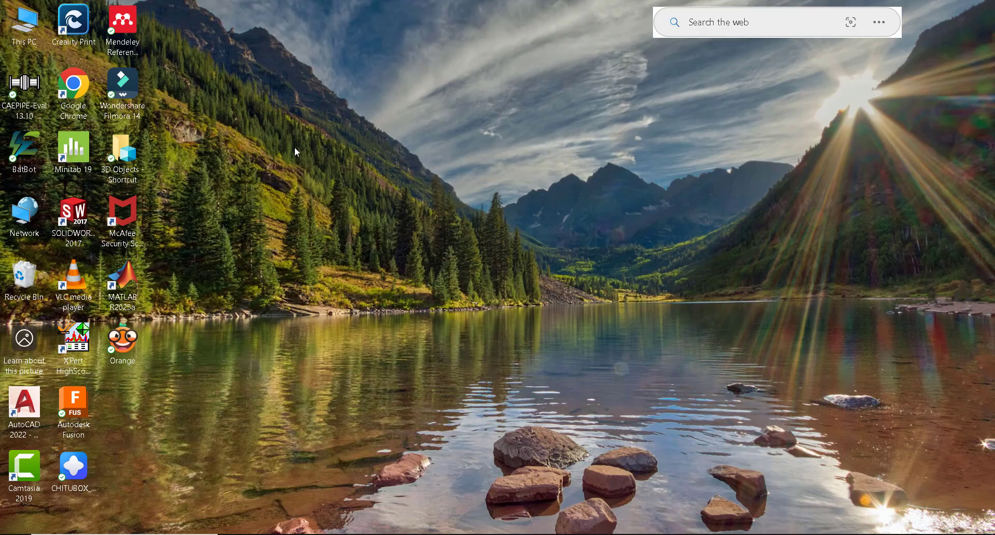
right_click(402, 132)
left_click(425, 167)
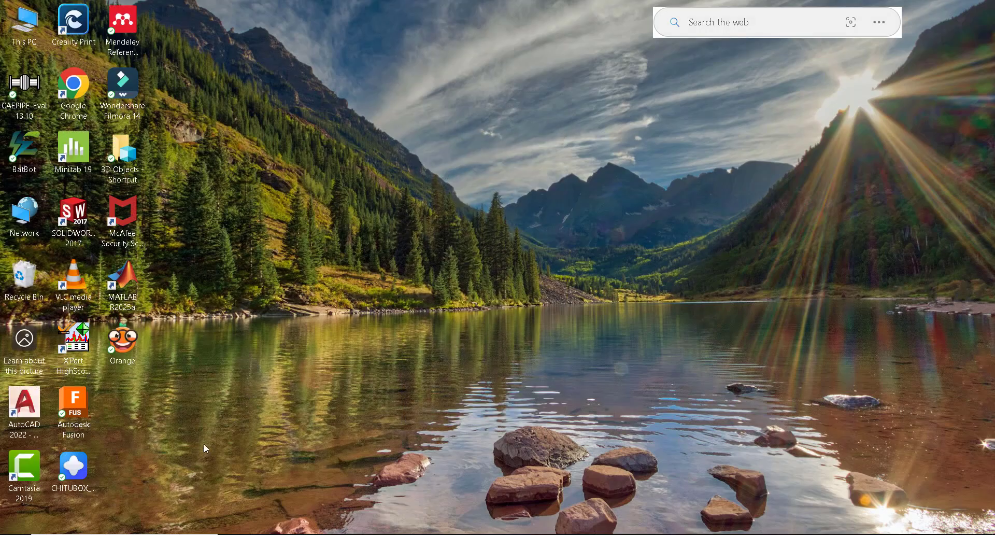